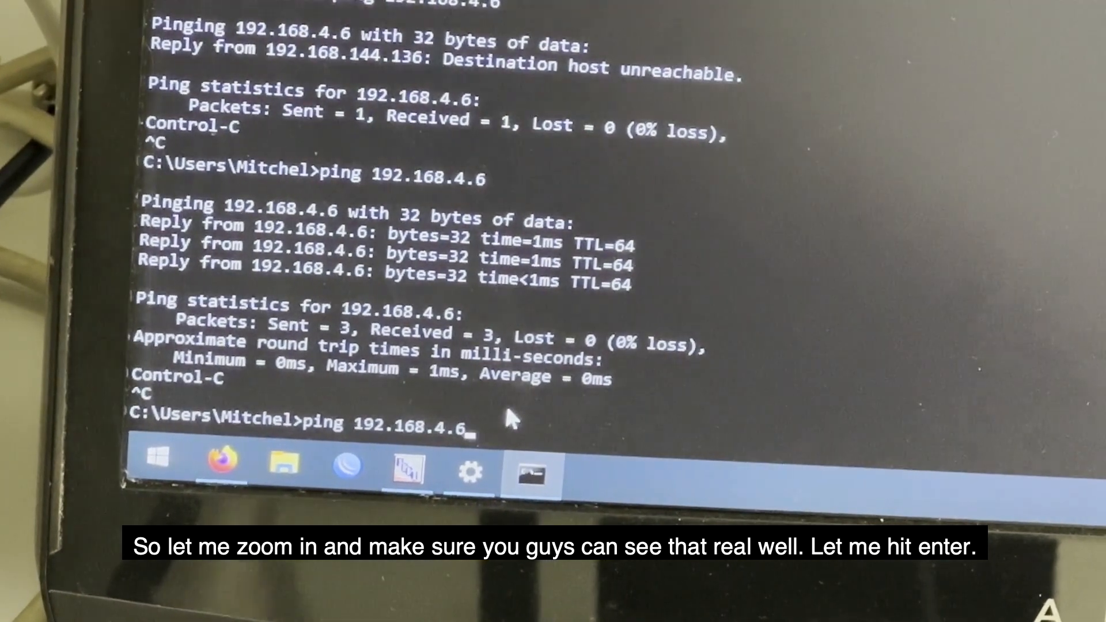
Step: Ping 192.168.4.6 and check the TCP/IP connection parameters in the System Setup of PCCU32
key("Return")
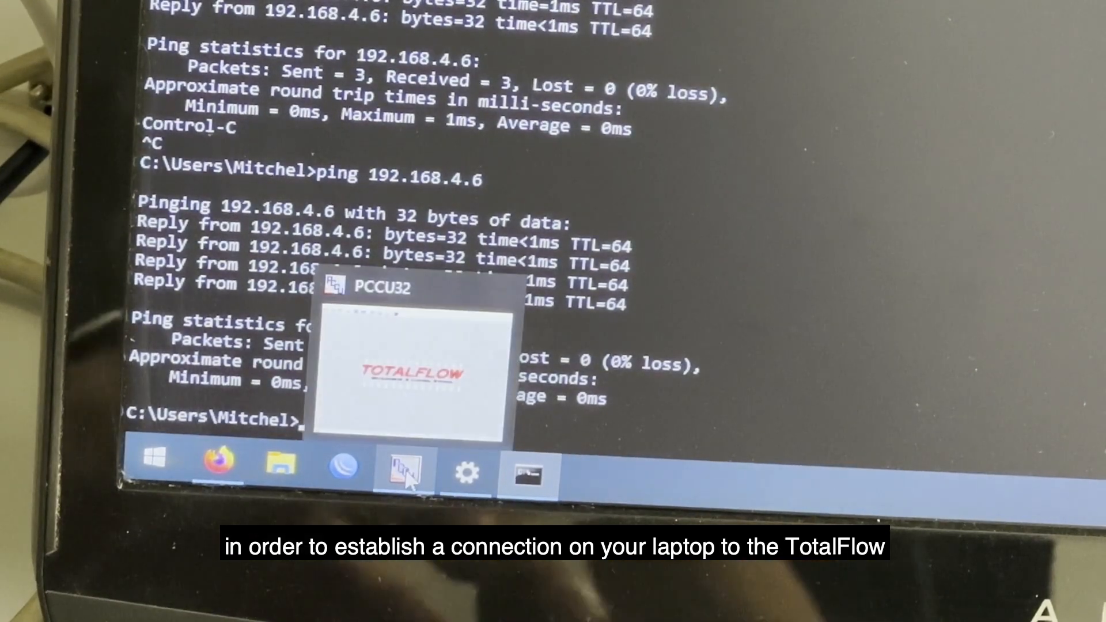
left_click(407, 475)
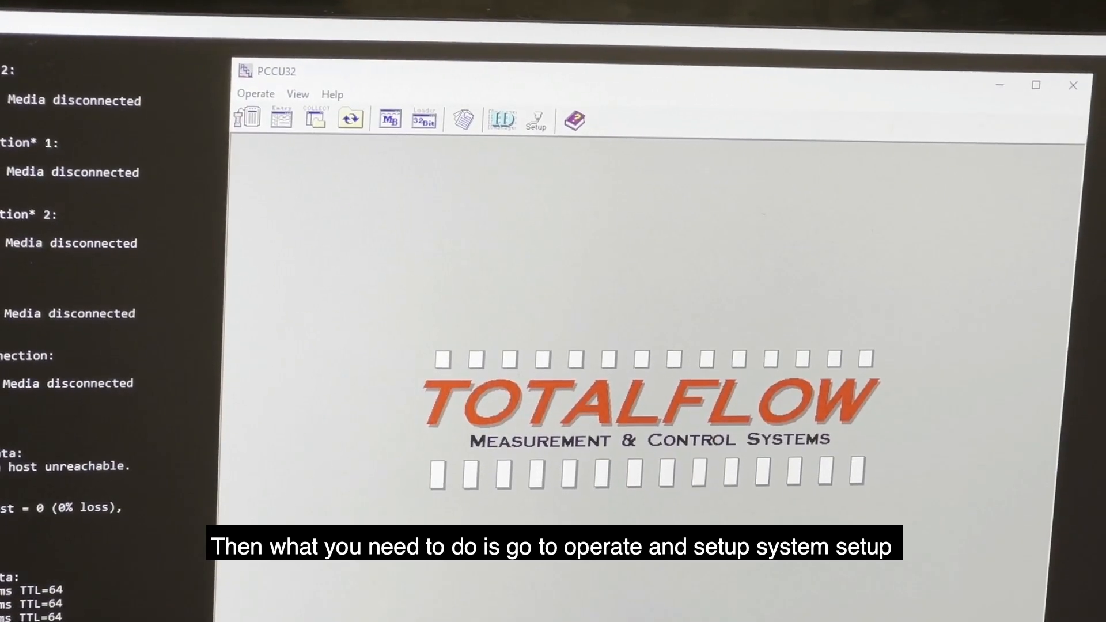
left_click(248, 95)
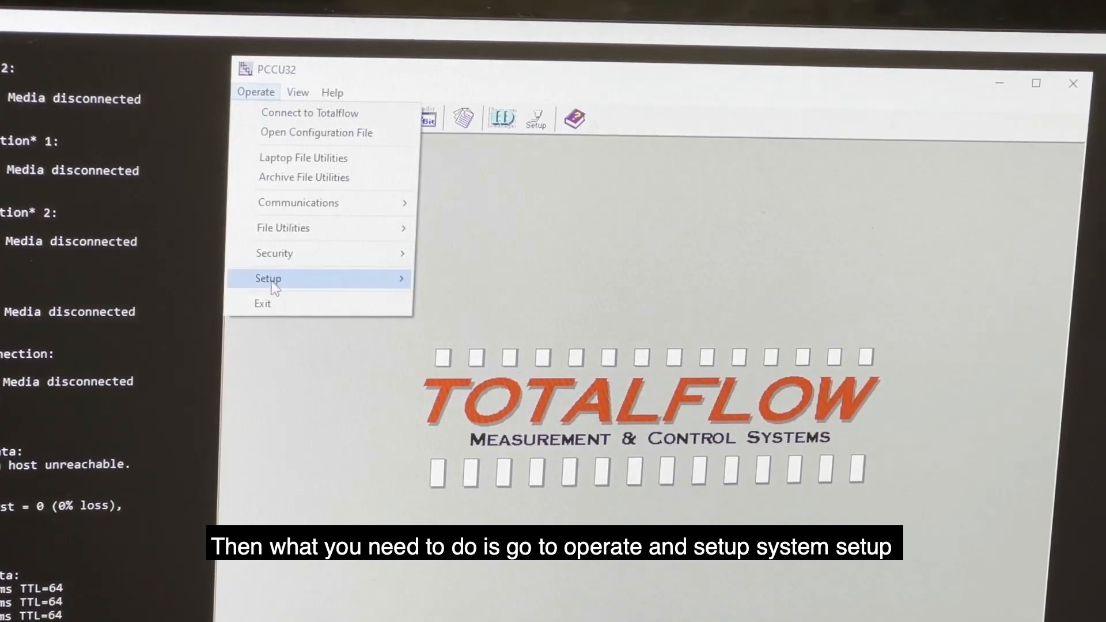
mouse_move(277, 277)
left_click(484, 279)
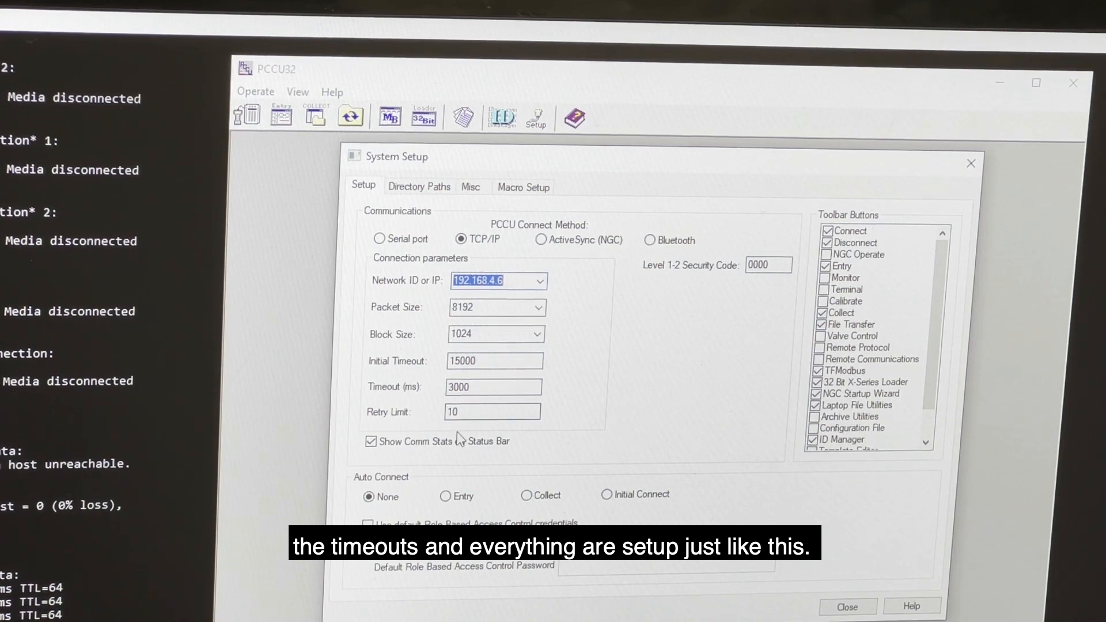
left_click(845, 608)
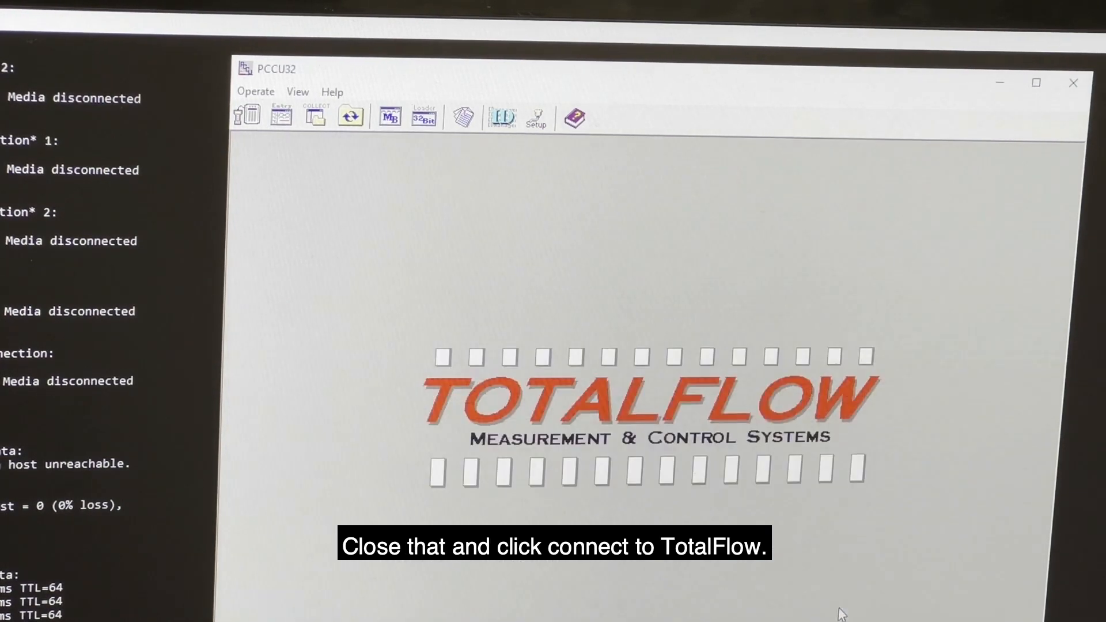
Step: Connect to the Totalflow device and view its Monitor values and its Flow Measurement readings in Entry
left_click(250, 114)
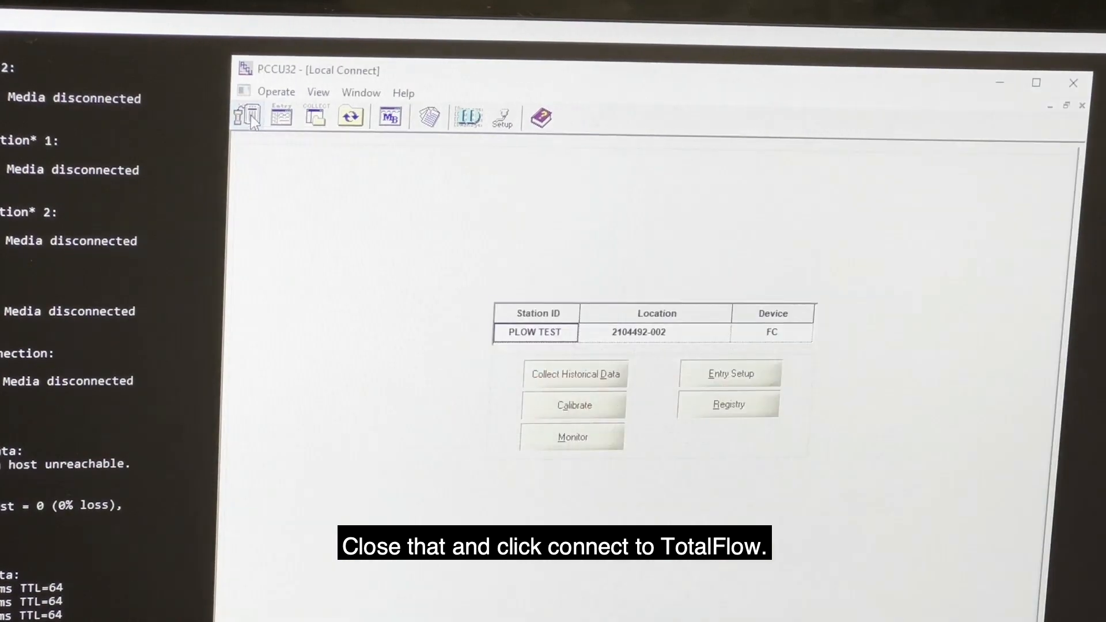
left_click(583, 438)
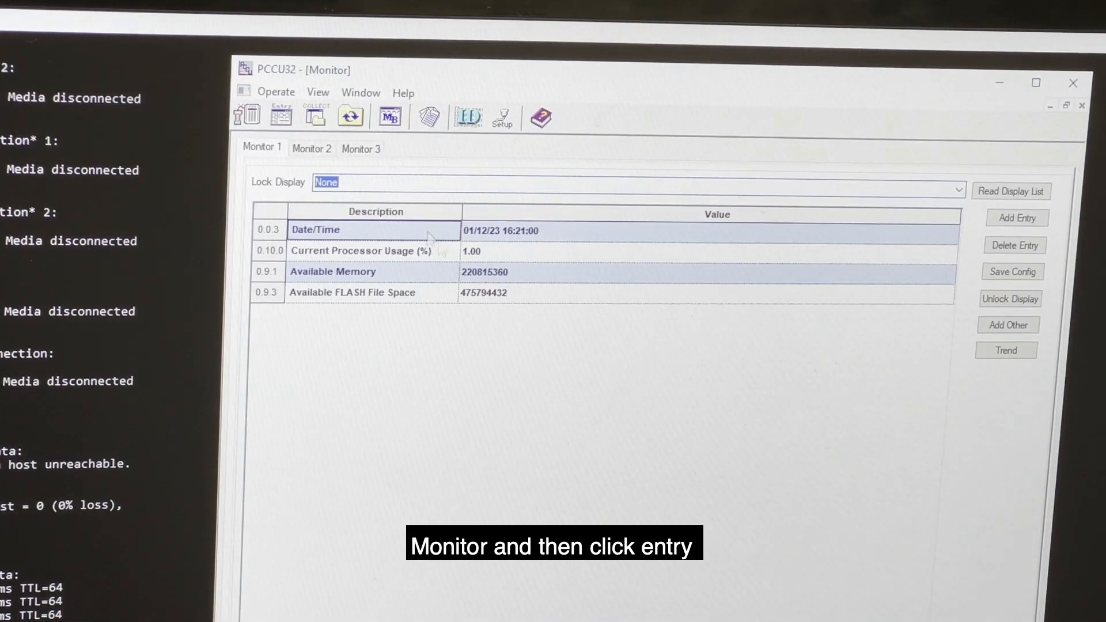
left_click(283, 117)
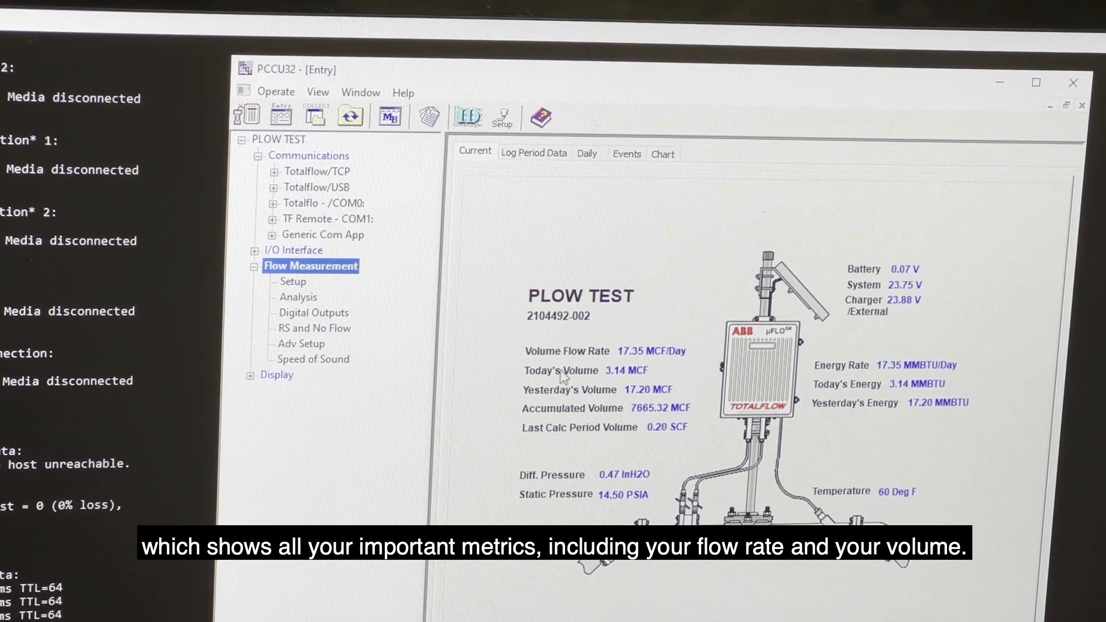
mouse_move(641, 358)
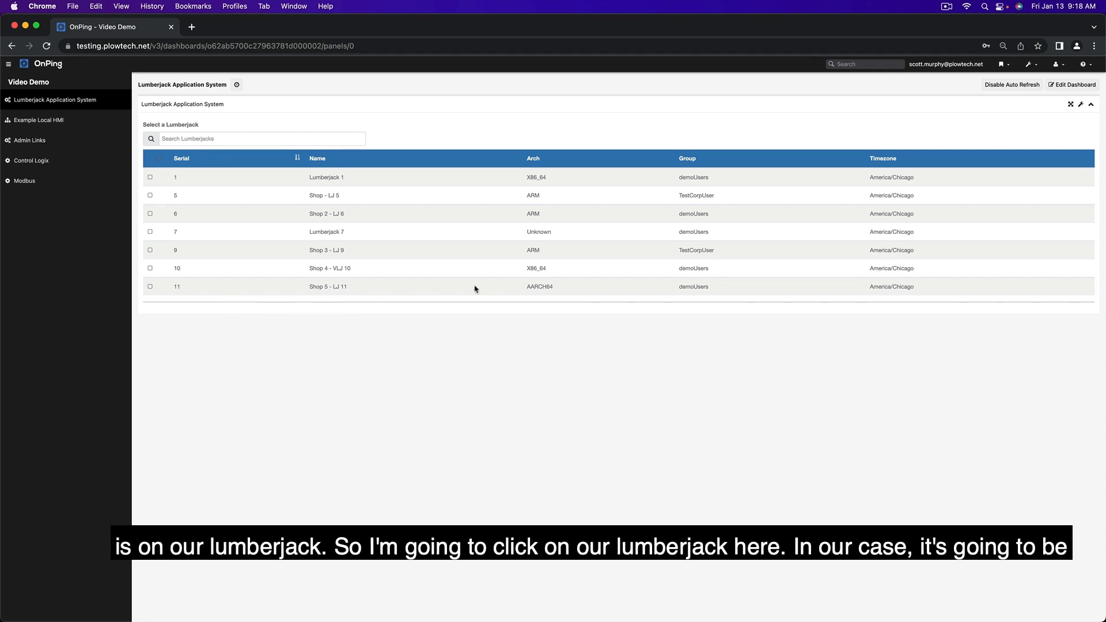
Step: In OnPing, select the Lumberjack Shop 2 - LJ 6 and check its Date / Time page
left_click(158, 214)
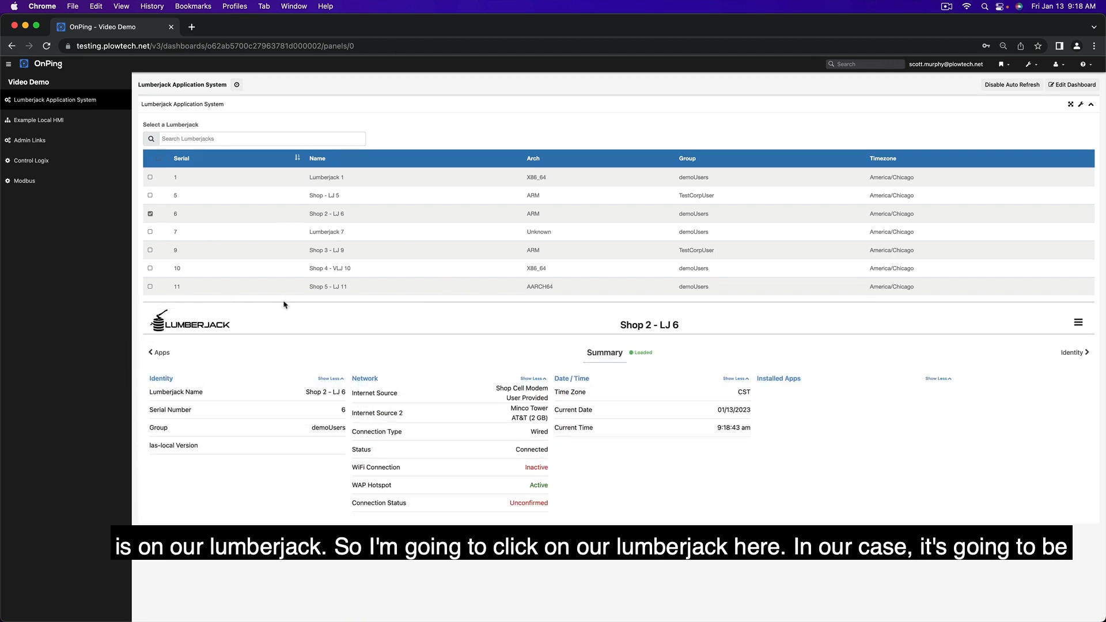
left_click(167, 353)
left_click(1078, 322)
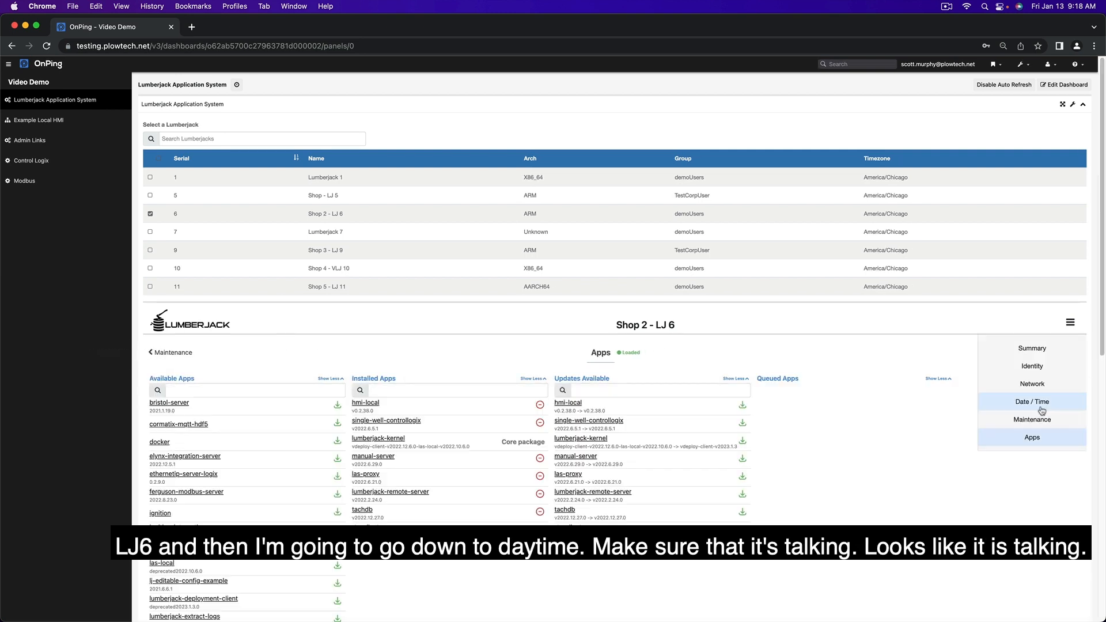
left_click(1017, 436)
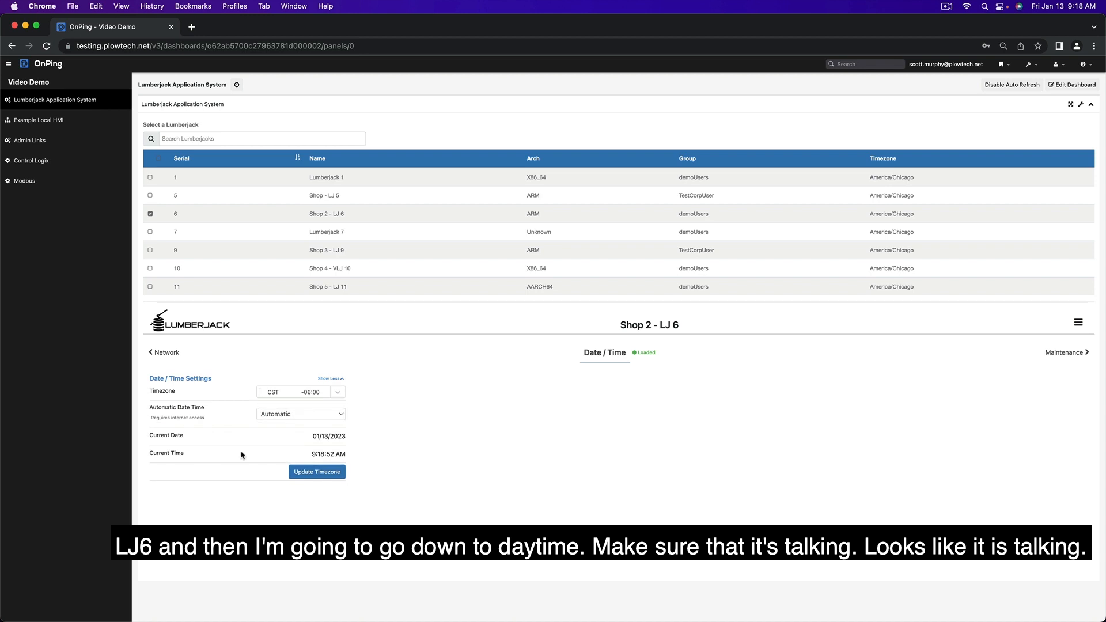
Step: Install the single-well-tflow app on the Shop 2 - LJ 6 Lumberjack from its available apps
left_click(1079, 322)
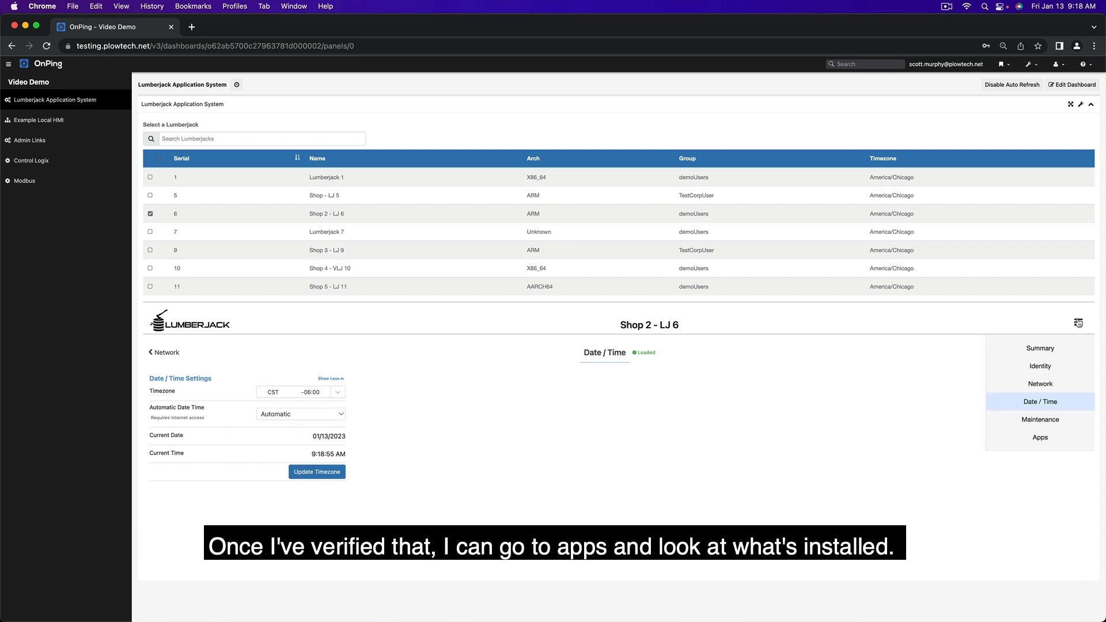
left_click(1076, 366)
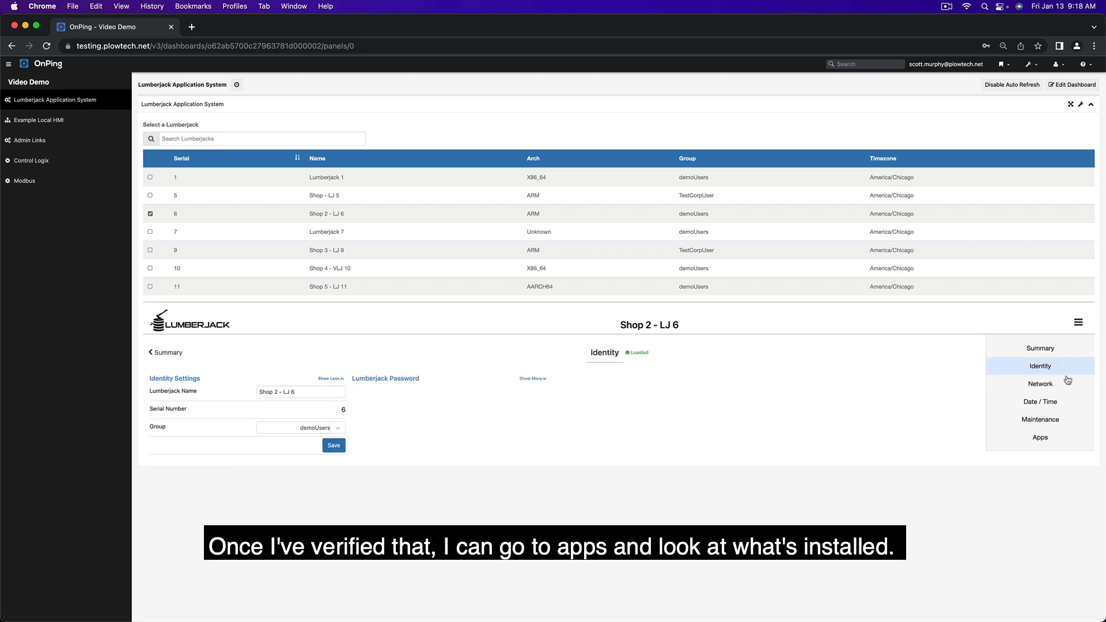
left_click(1054, 437)
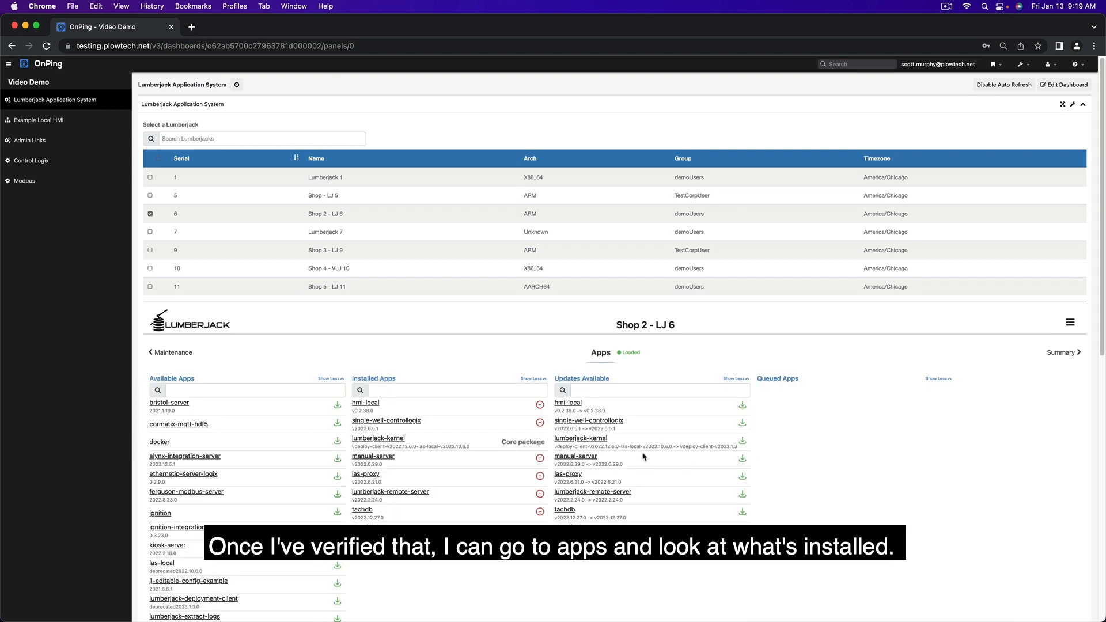
scroll(380, 418, "down", 1)
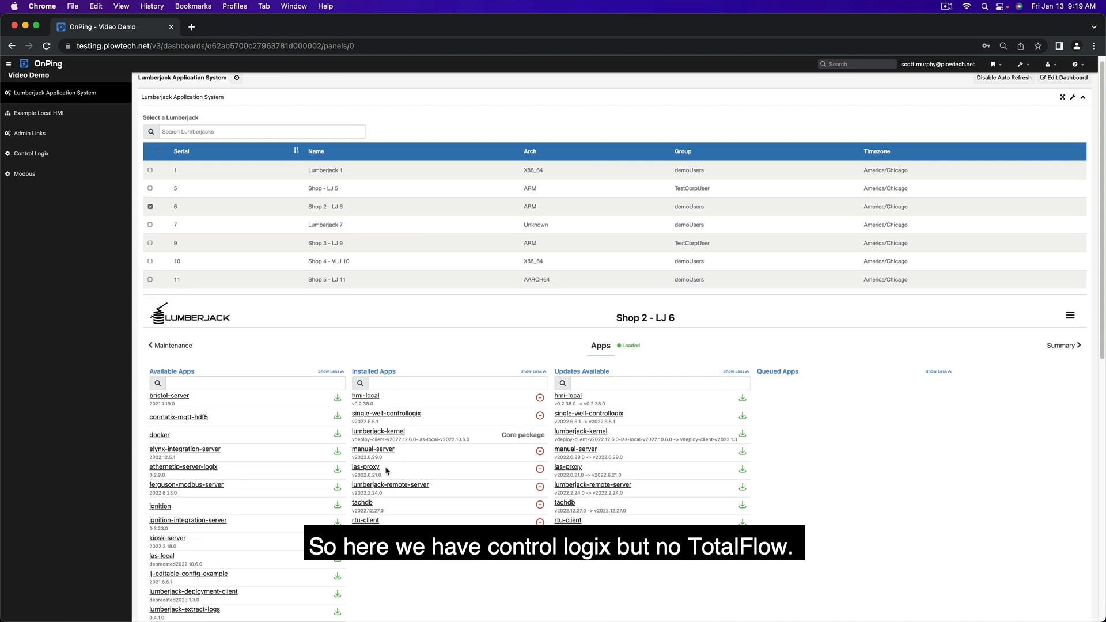
left_click(230, 385)
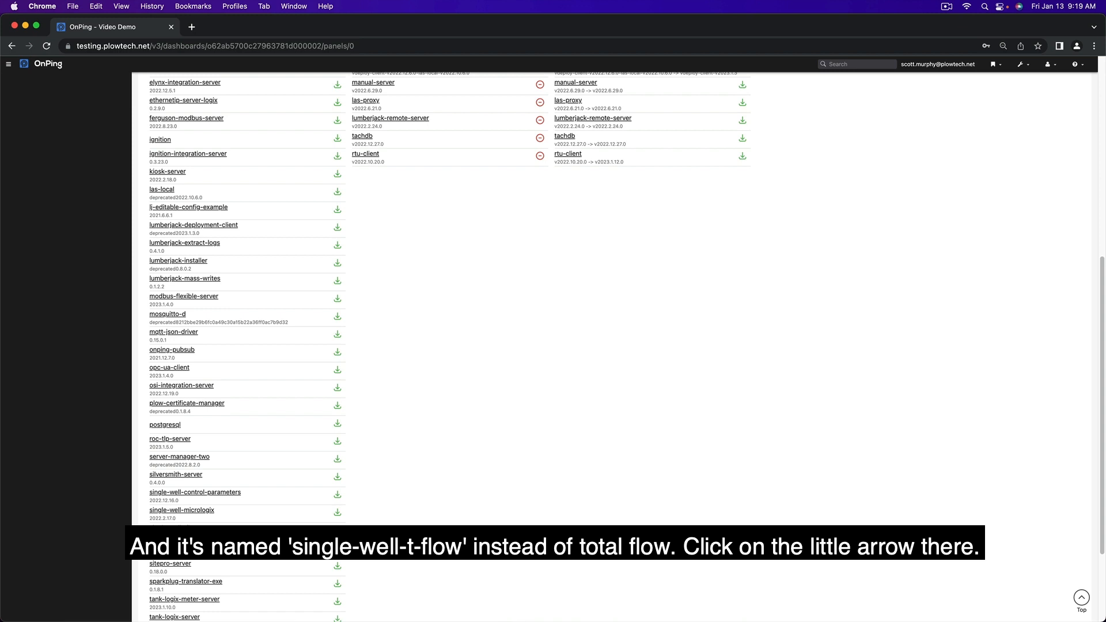
left_click(337, 530)
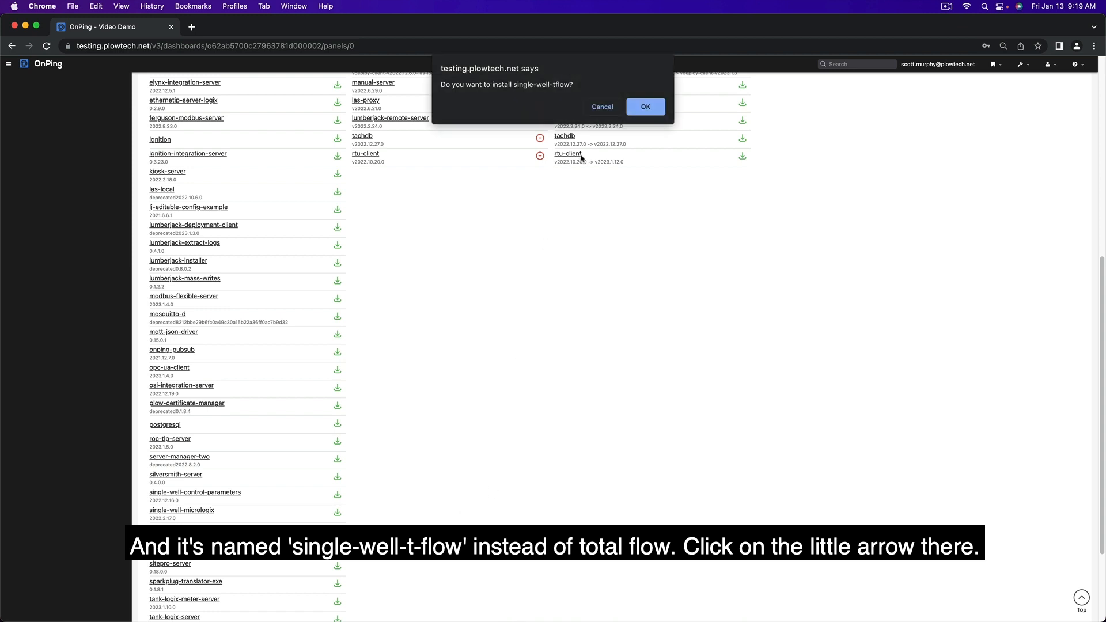
left_click(645, 107)
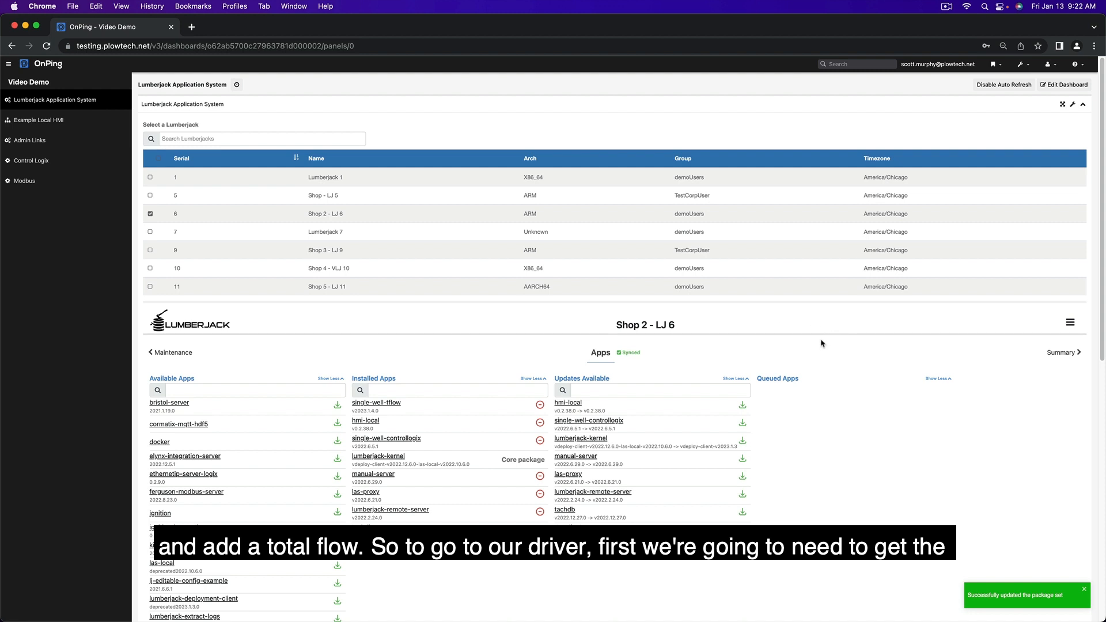
Step: Look up the Lumberjack with serial 6 in Control Parameters and copy its IP address, 10.7.5.11
left_click_drag(677, 326, 655, 326)
right_click(658, 325)
left_click(661, 335)
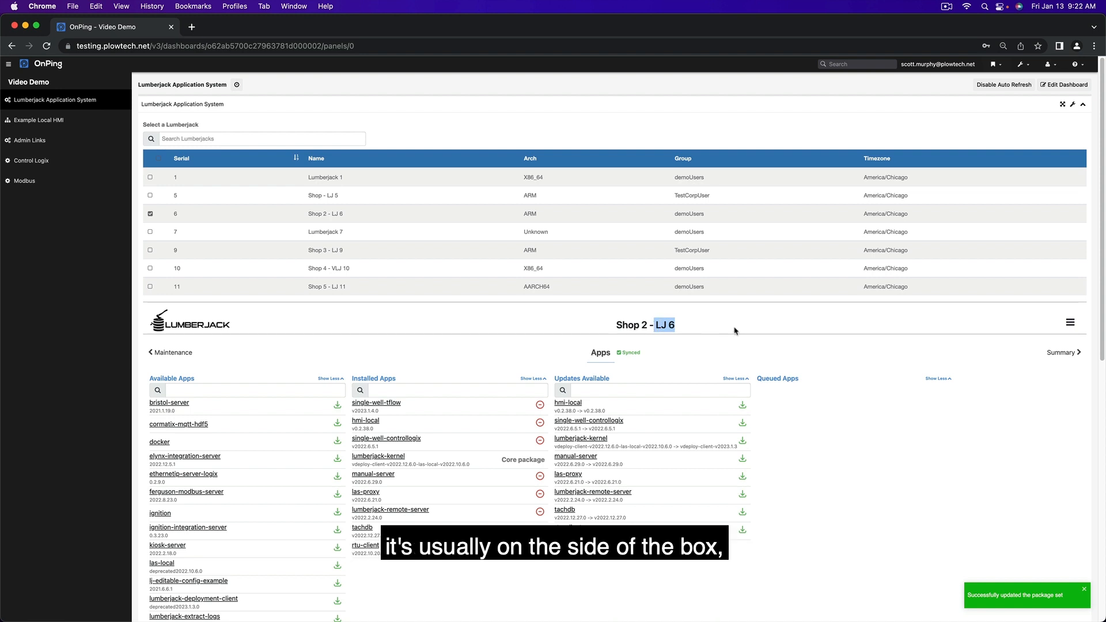
left_click(996, 65)
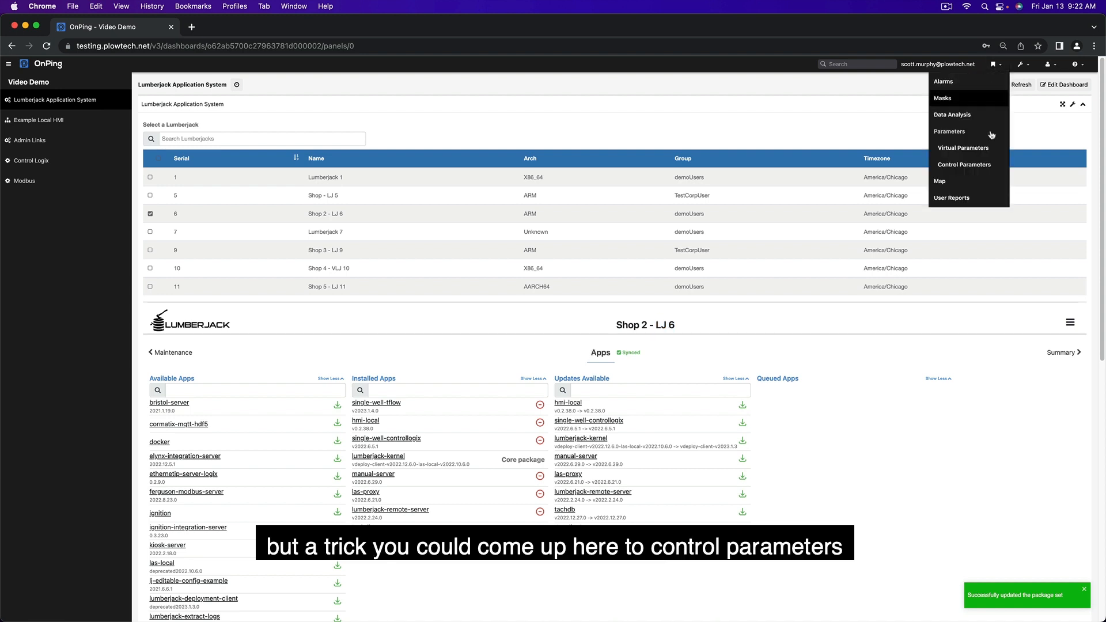
left_click(988, 165)
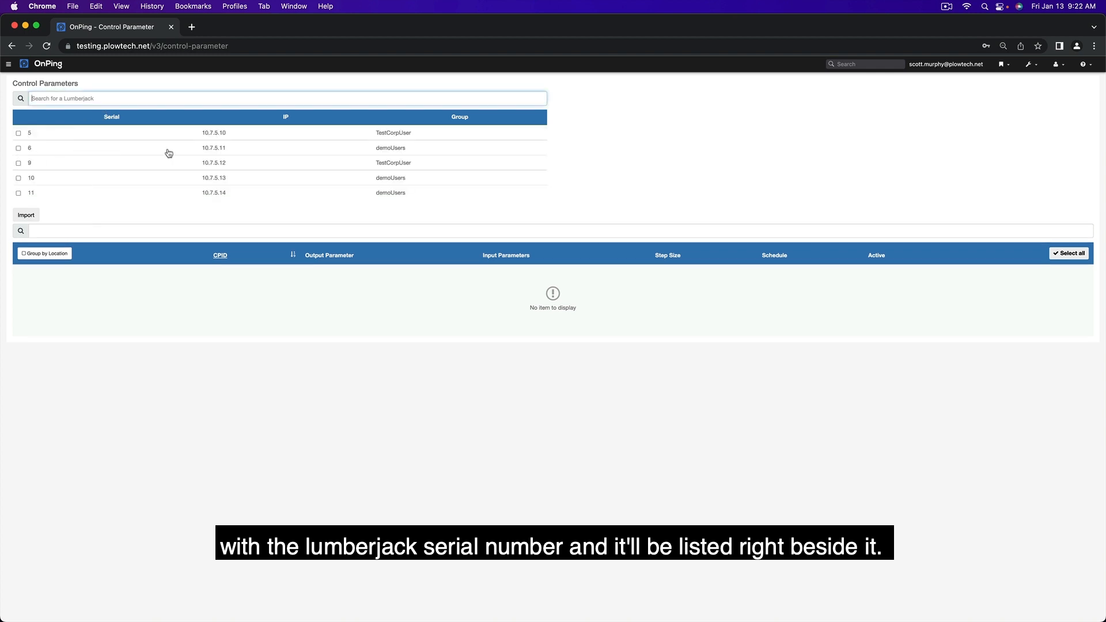
double_click(223, 151)
right_click(210, 145)
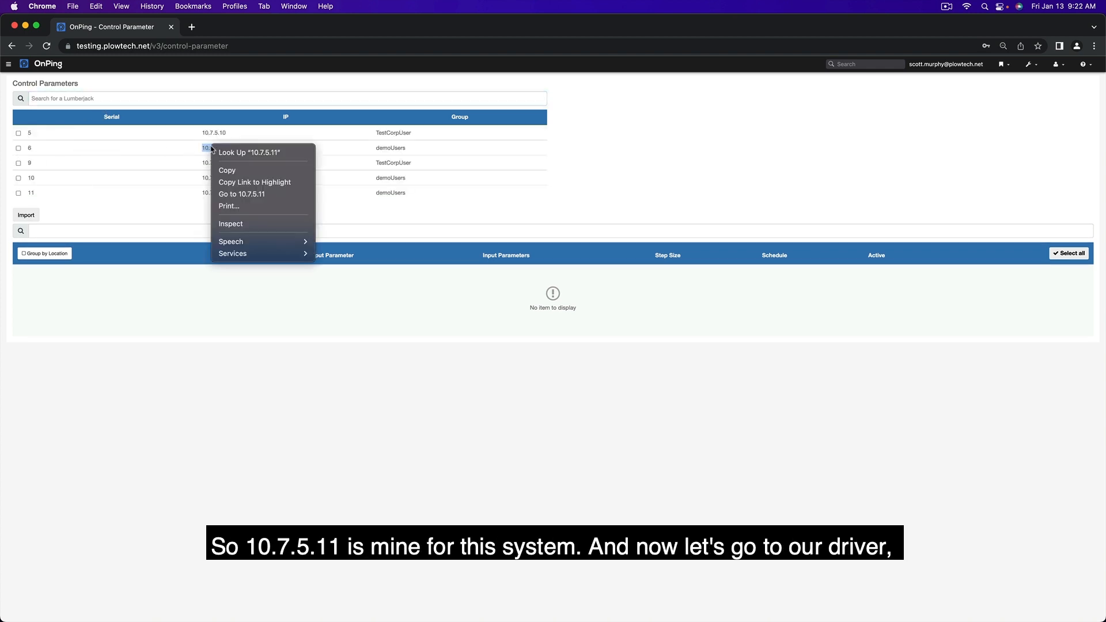
left_click(227, 167)
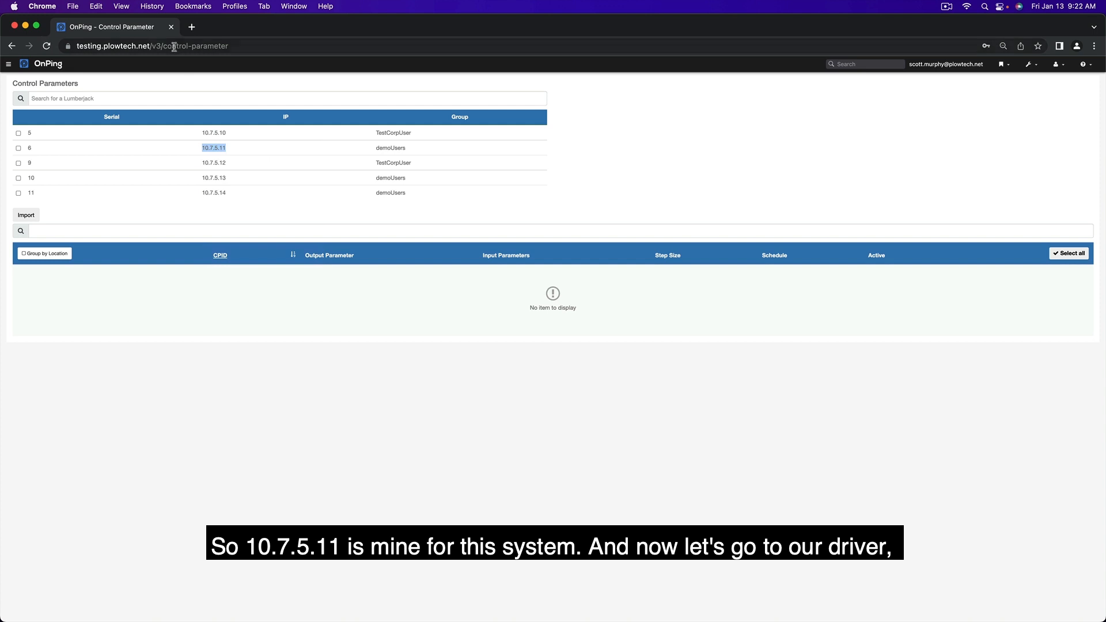
Step: Return to the Video Demo dashboard and open the Add a totalflow page from the admin links
left_click(12, 46)
left_click(169, 42)
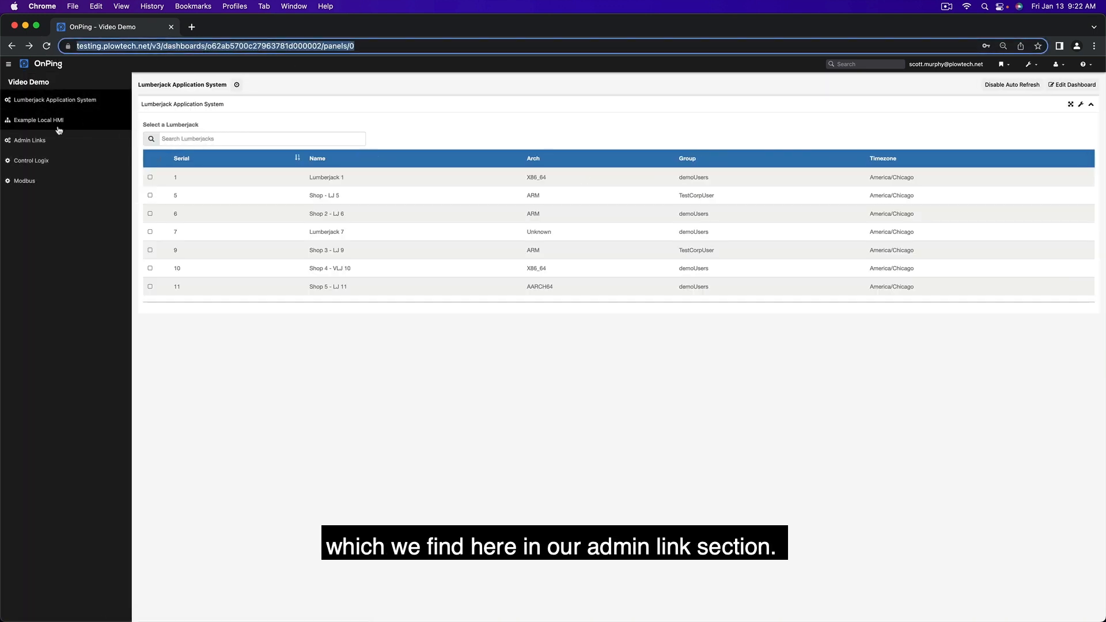
left_click(55, 147)
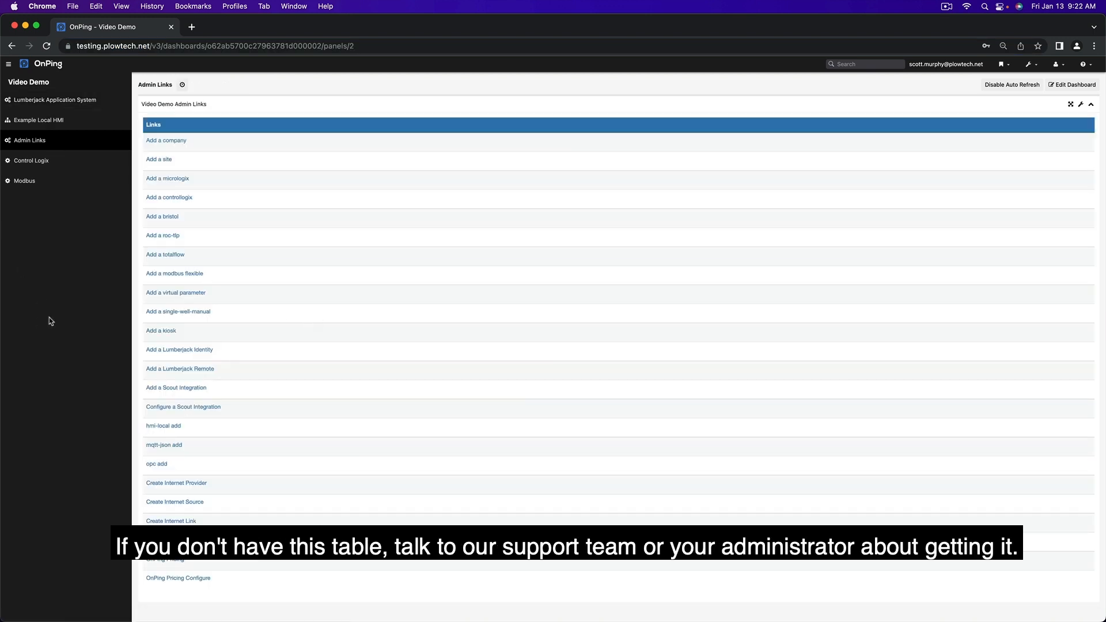
left_click(177, 255)
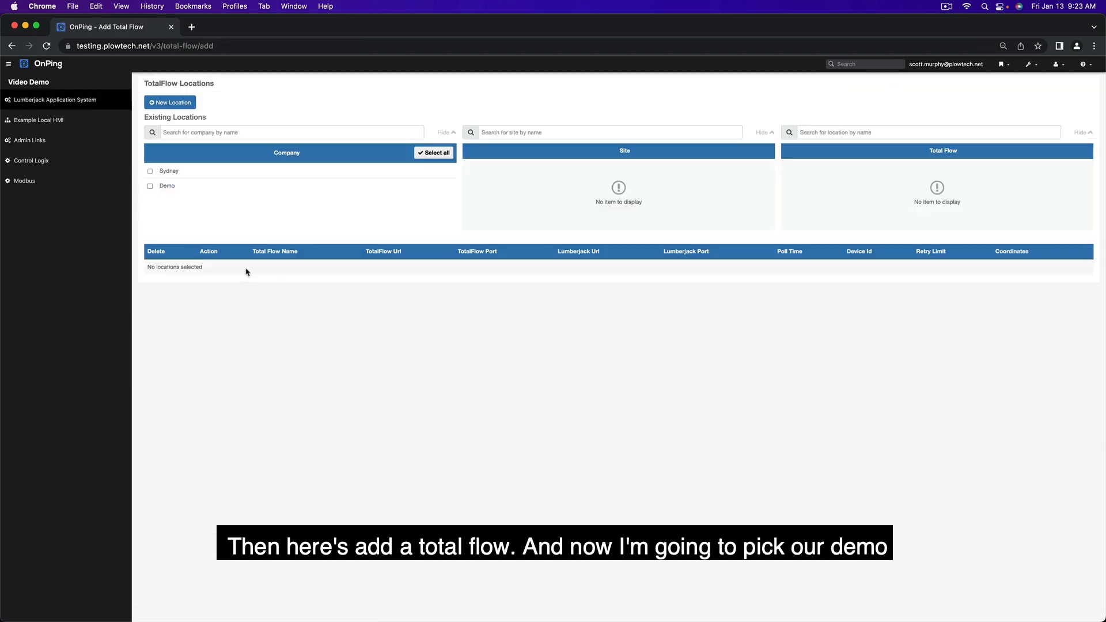
Step: Filter the existing locations to company Demo and Demo Site 4 (TotalFlow), leaving the Demo 4 (TotalFlow) location deselected
left_click(172, 187)
left_click(510, 216)
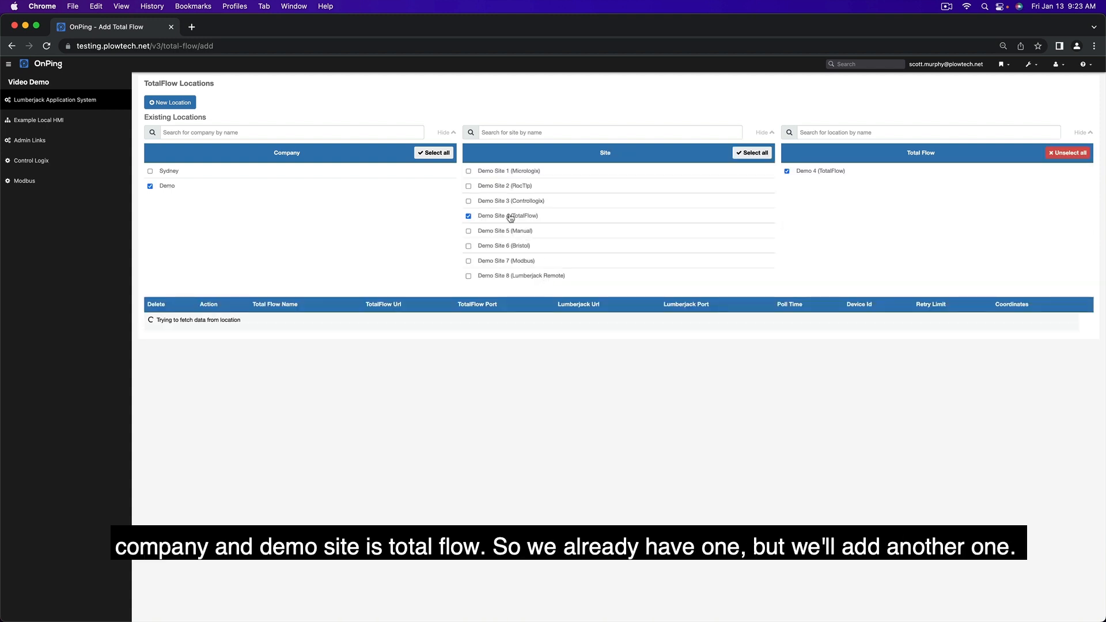
left_click(818, 172)
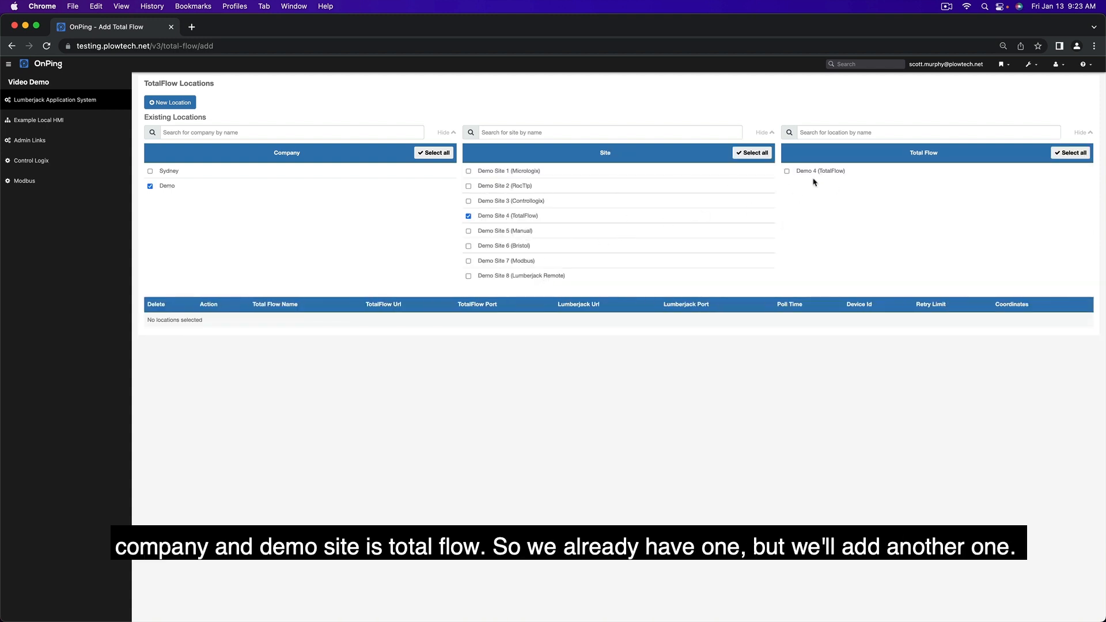
Step: Start a new TotalFlow location named "Video Demo (TotalFlow)" with the TotalFlow Url 192.168.4.6
left_click(171, 103)
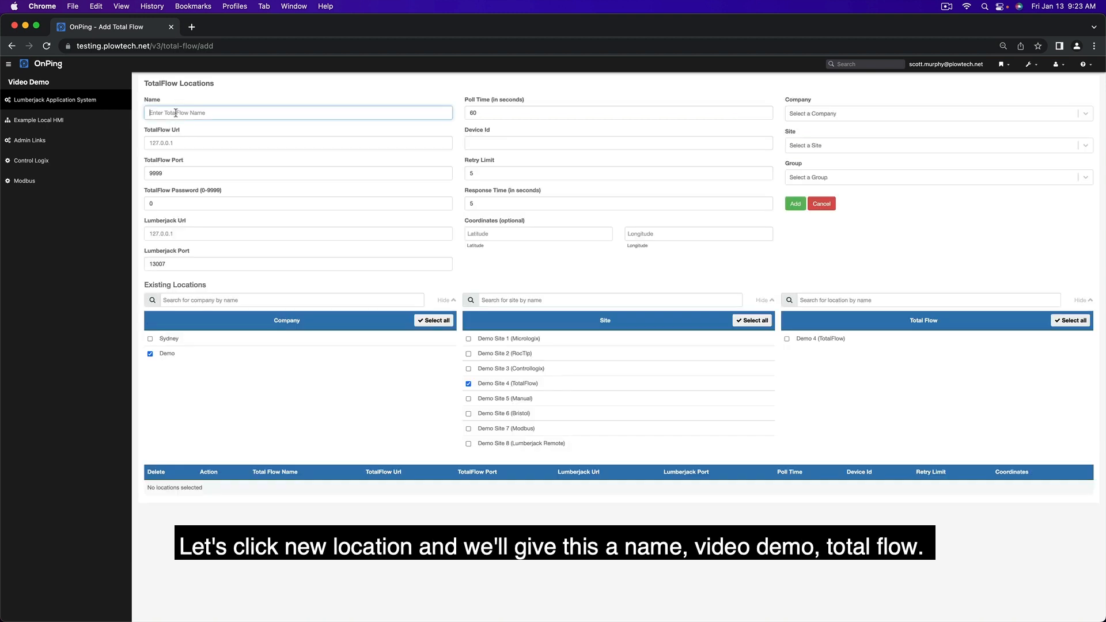
type("Video Demo (TotalFlow)")
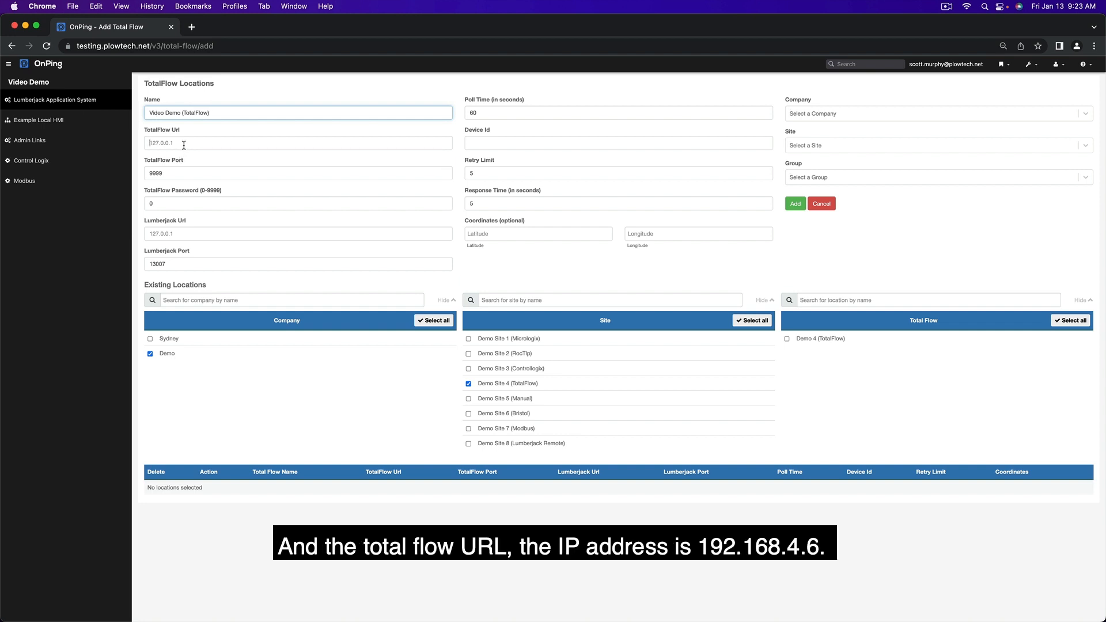
left_click(183, 145)
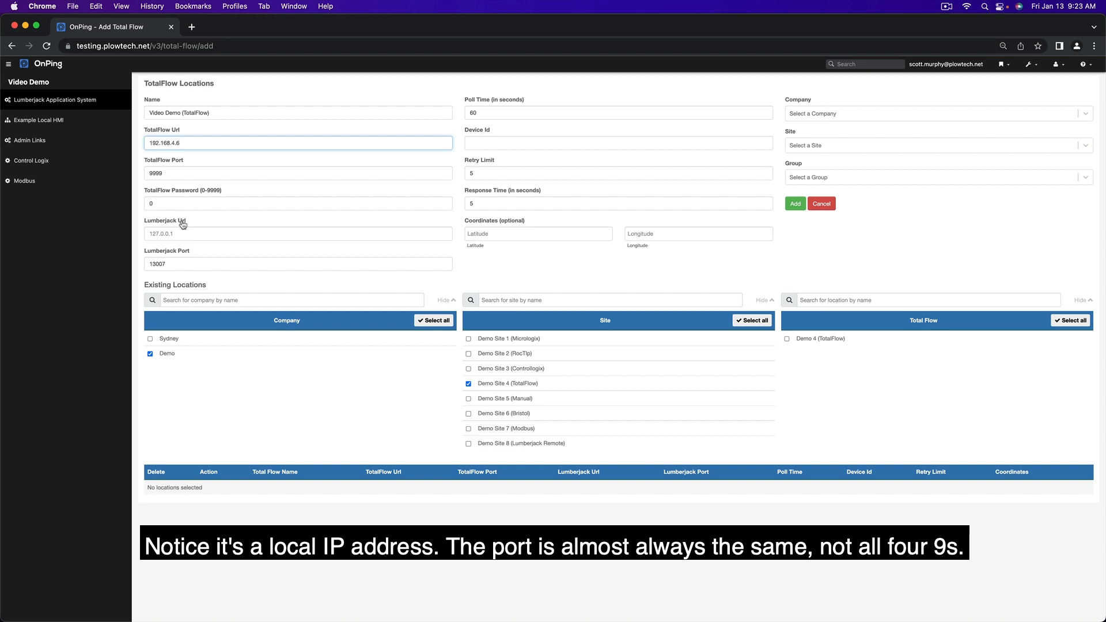
Step: Set the new location's Lumberjack Url to the copied address 10.7.5.11 and its Device Id to PLOW TEST
left_click(225, 235)
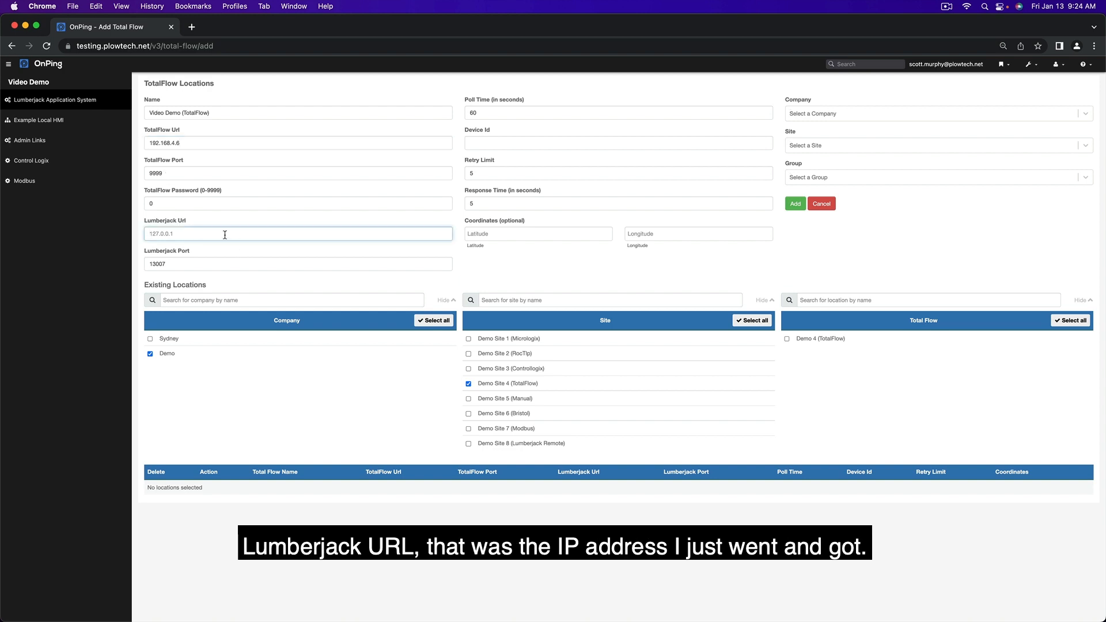
key("super+v")
left_click(164, 231)
key("BackSpace")
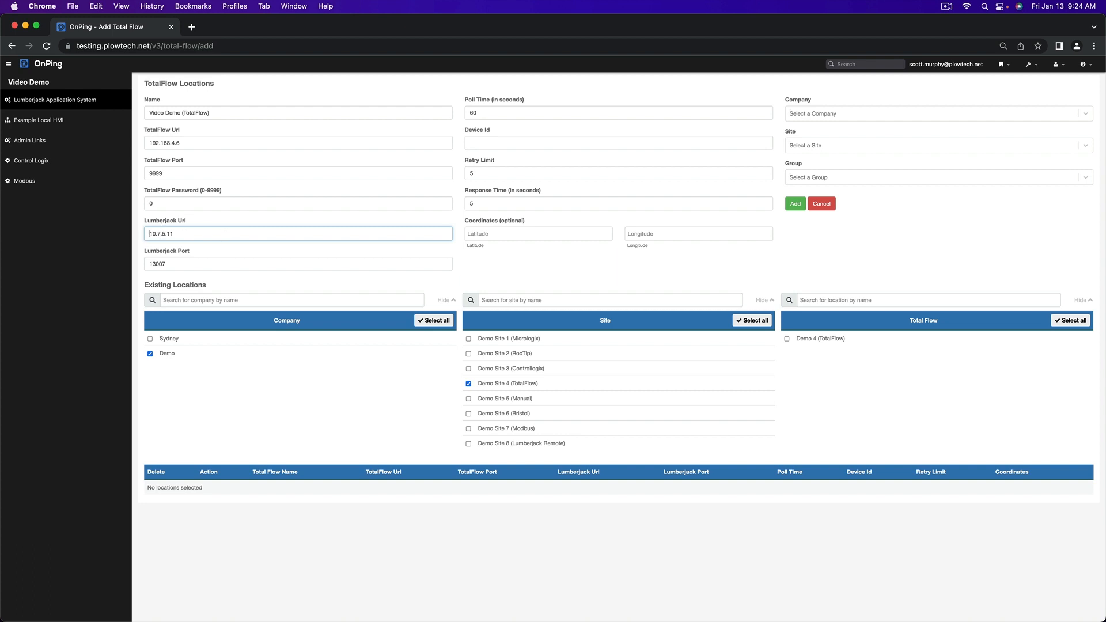
left_click(493, 141)
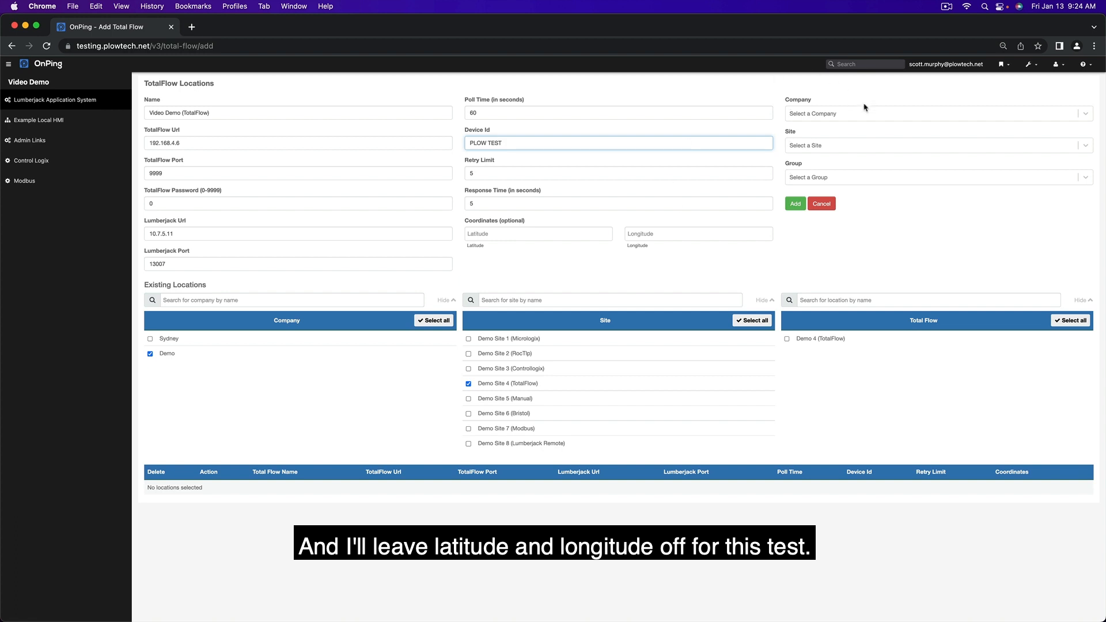
Step: Assign the new location to company Demo, site Demo Site 4 (TotalFlow) and group demoUsers, and add it
left_click(927, 118)
left_click(793, 146)
left_click(792, 146)
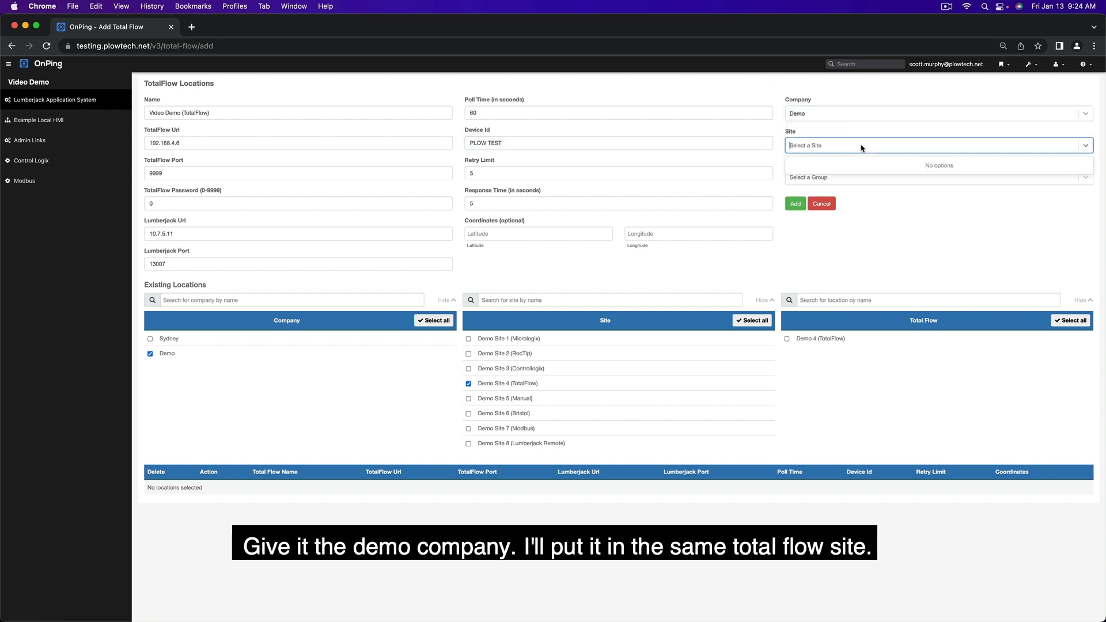
left_click(863, 210)
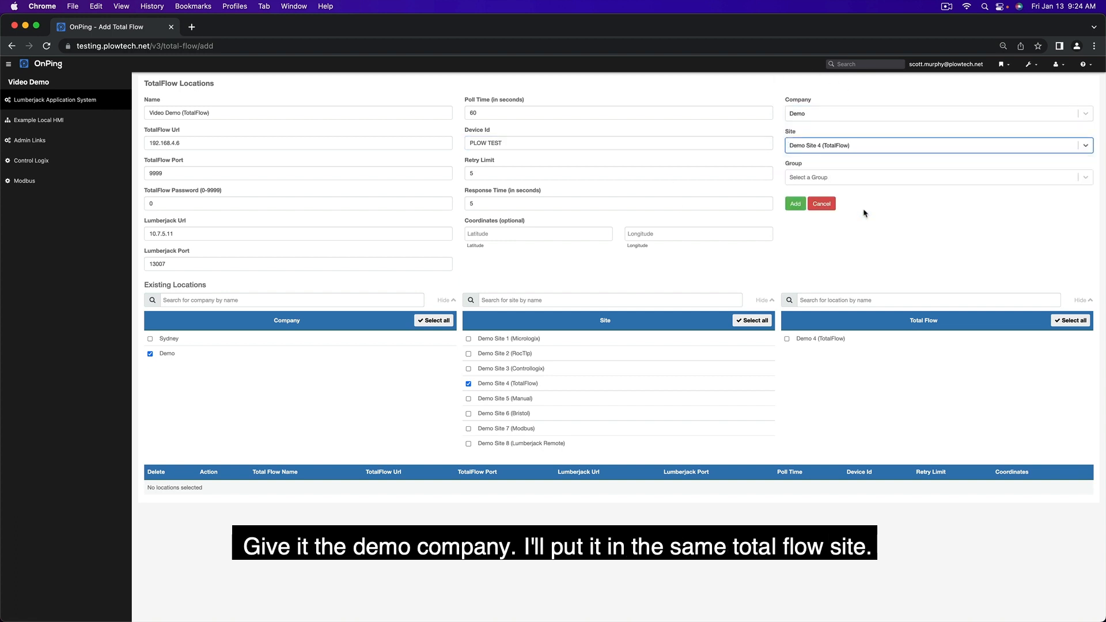
left_click(841, 178)
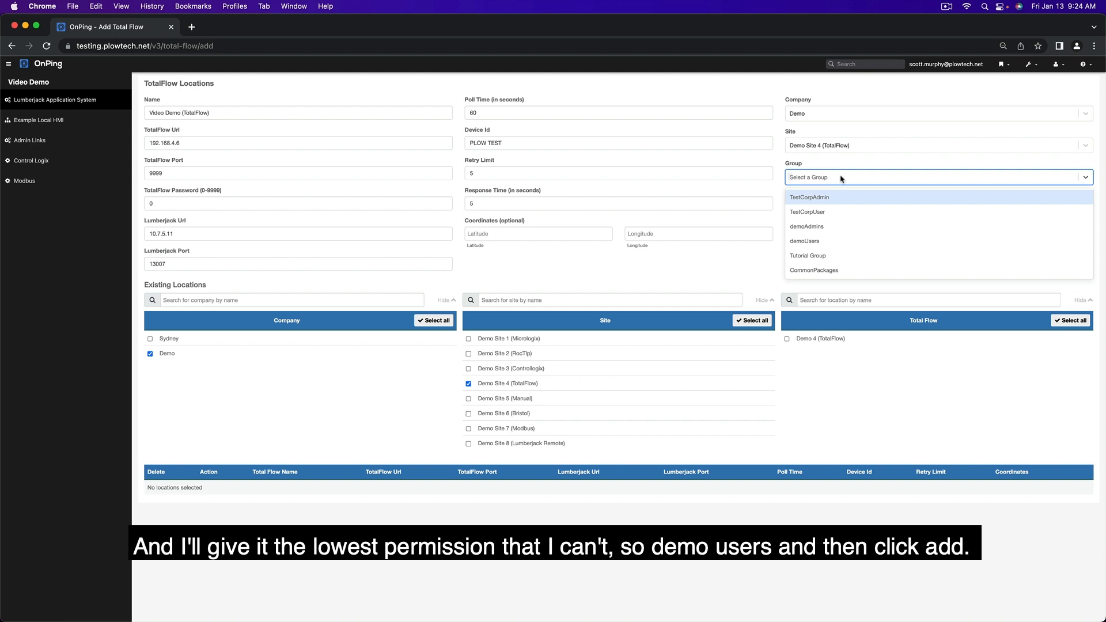
left_click(837, 239)
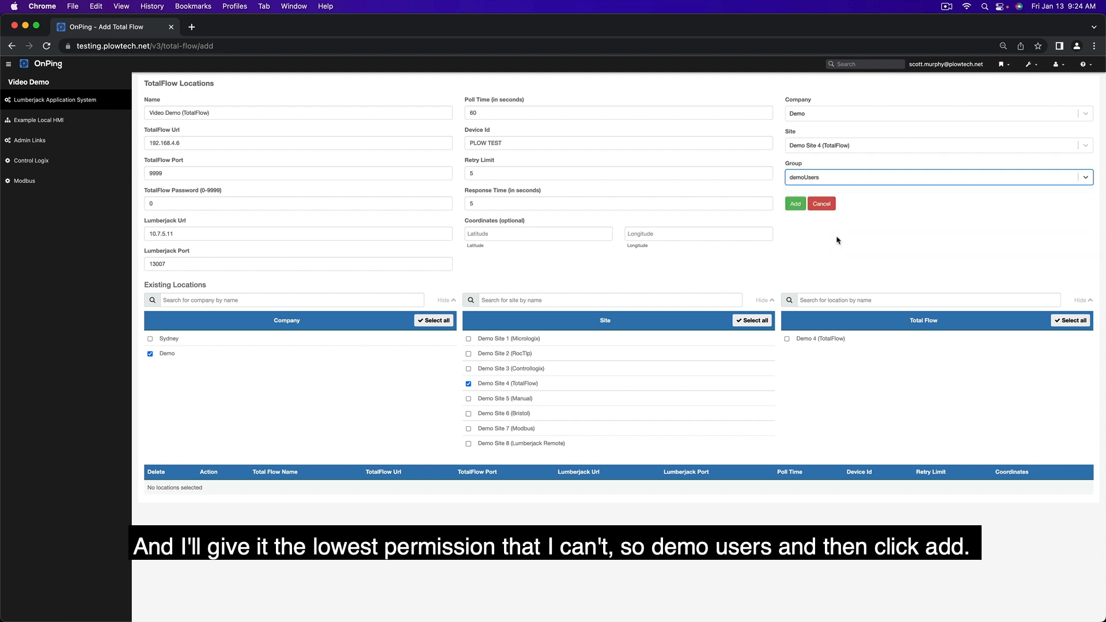
left_click(799, 207)
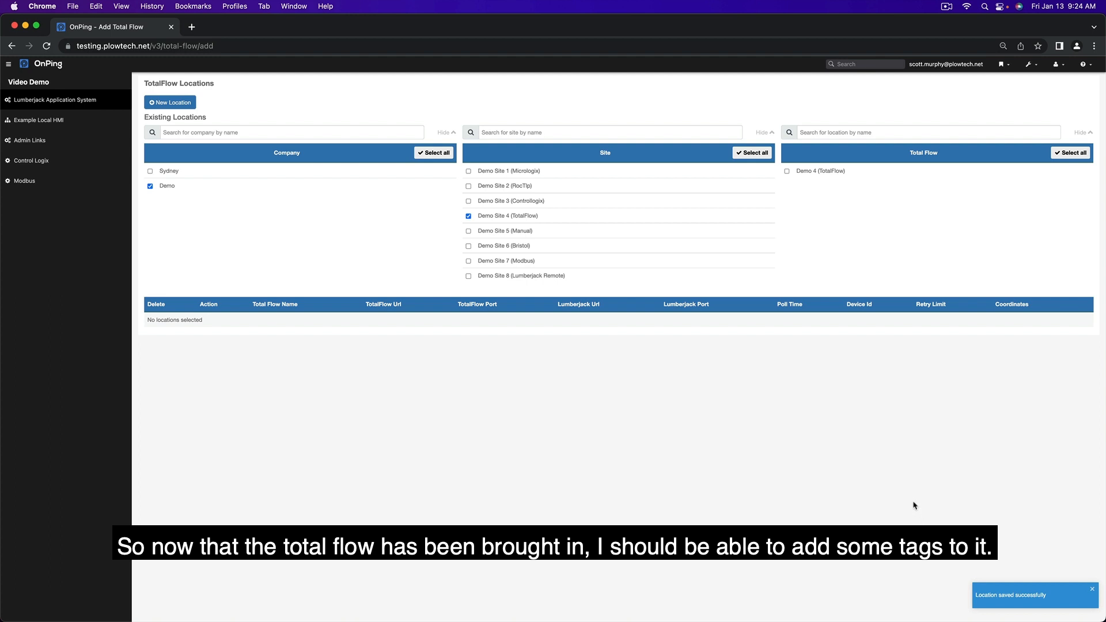
left_click(1092, 588)
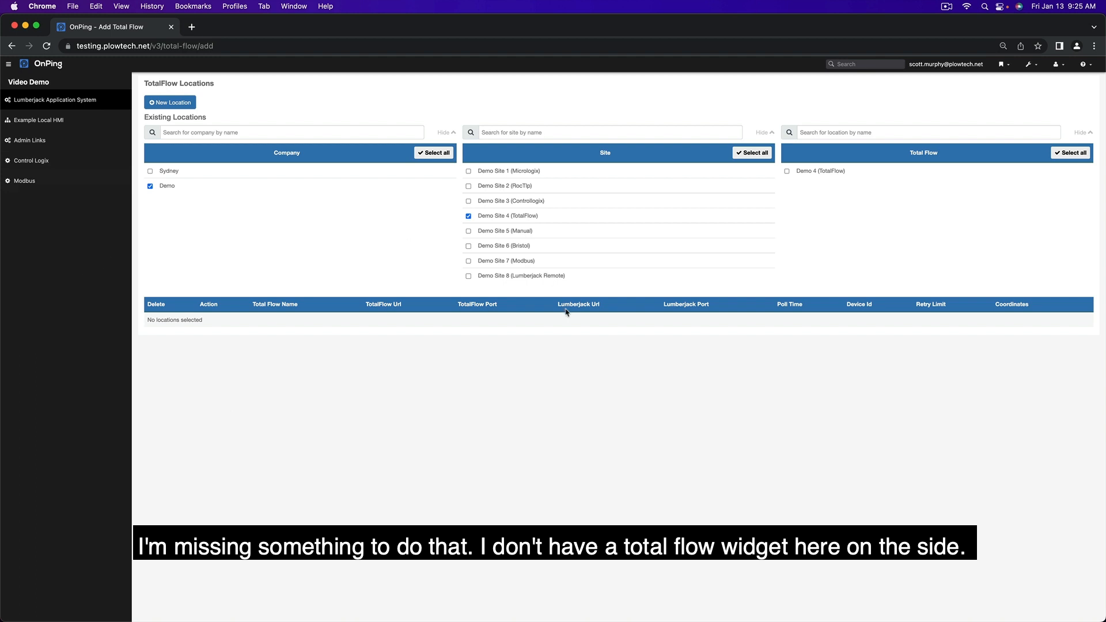
Step: Add a widget panel titled "Total Flow" with the cog icon to the Video Demo dashboard
left_click(51, 63)
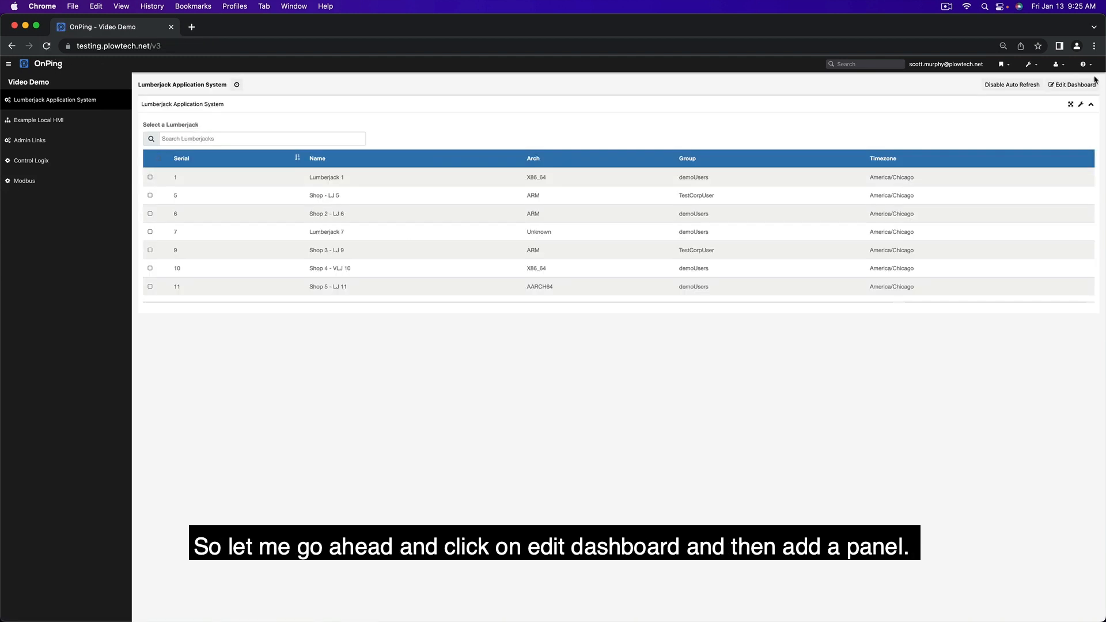
left_click(1070, 87)
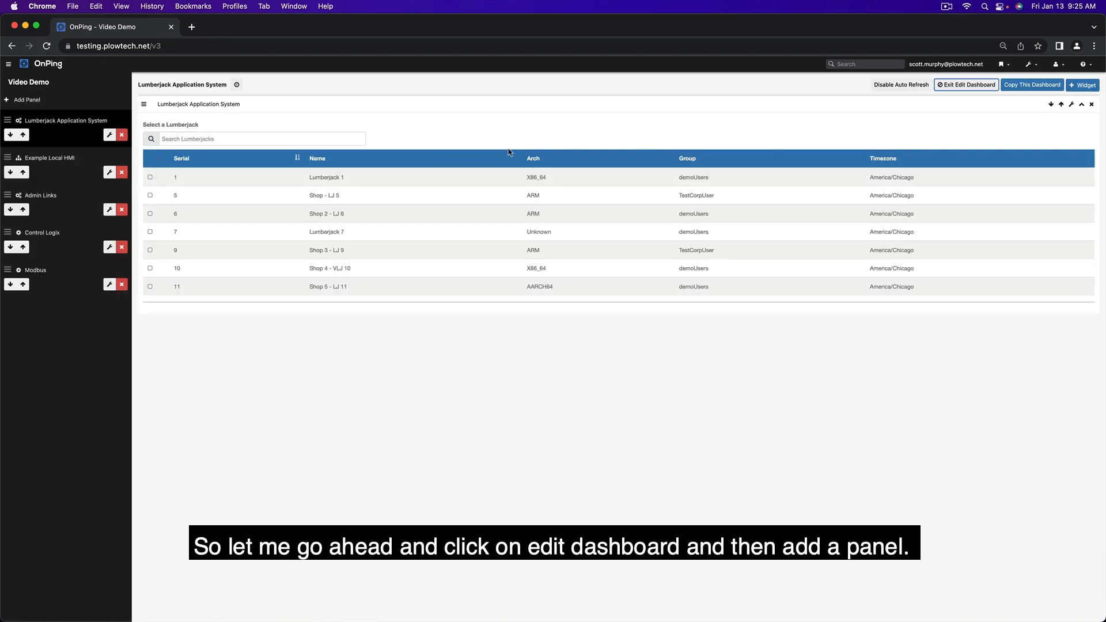
left_click(86, 99)
left_click(213, 184)
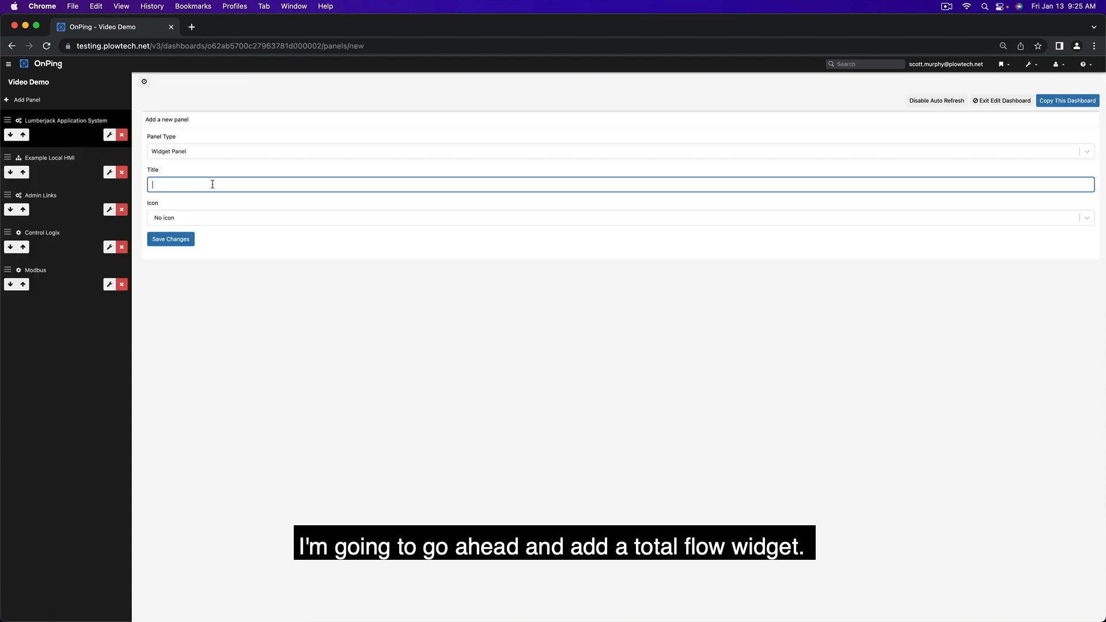
type("Total Flow")
left_click(233, 218)
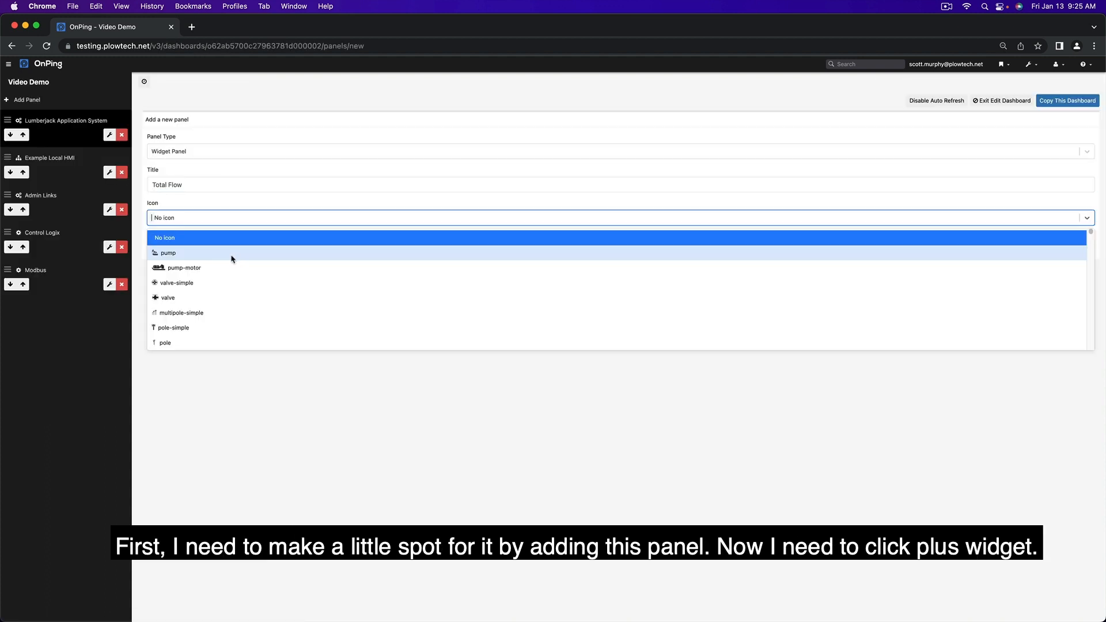
type("cog")
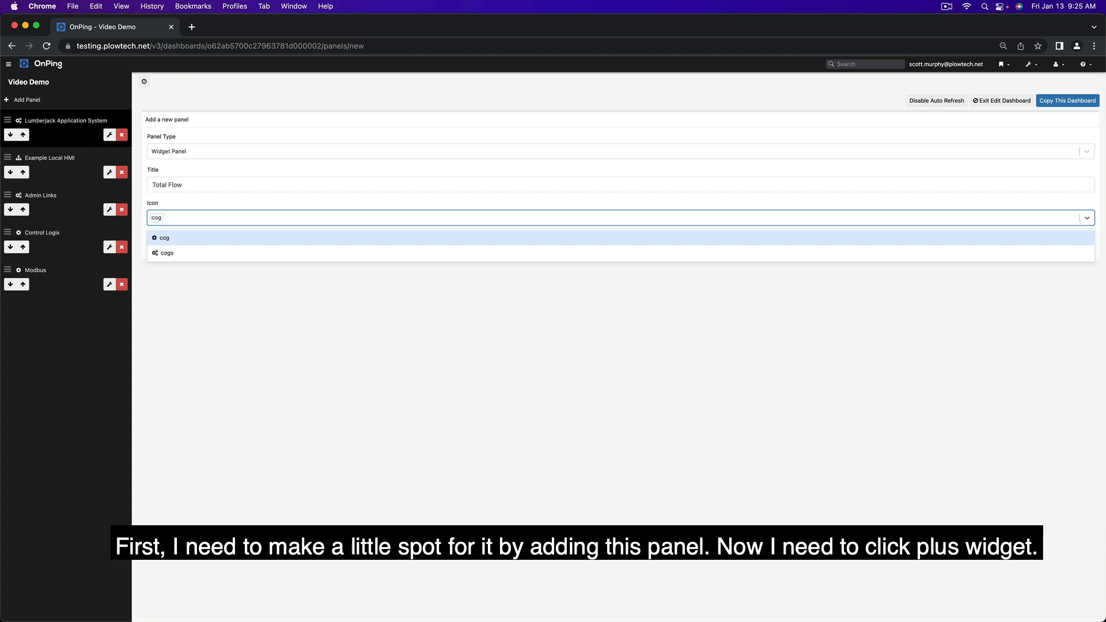
left_click(176, 240)
left_click(176, 241)
Step: Add a Total Flow widget to the new panel and select Demo, Demo Site 4 (TotalFlow) and Video Demo (TotalFlow) in it
left_click(1084, 88)
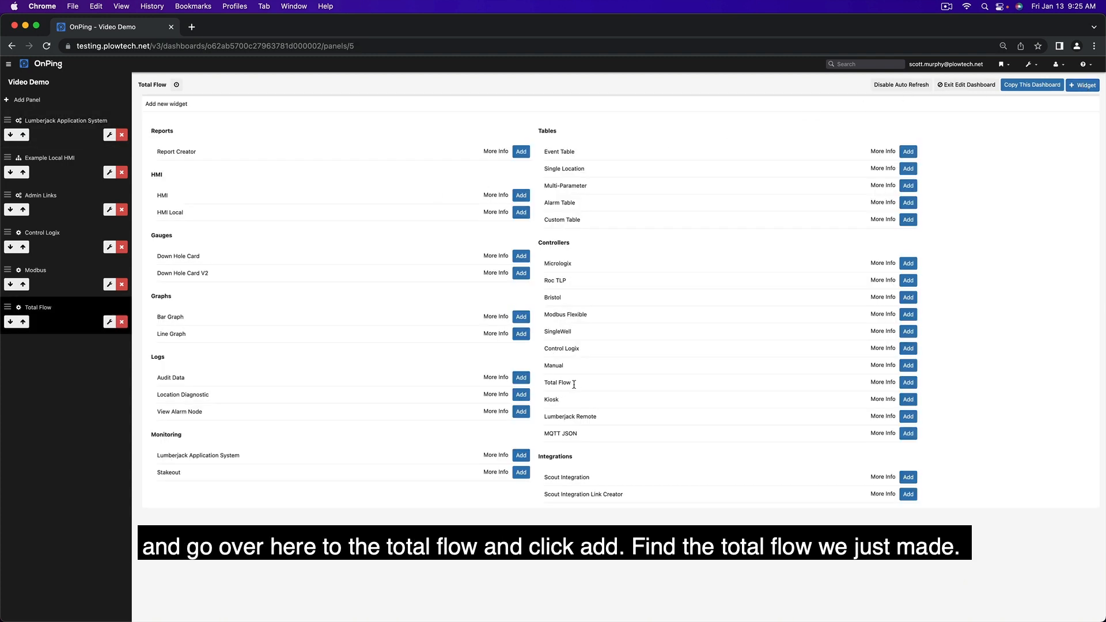
left_click(908, 383)
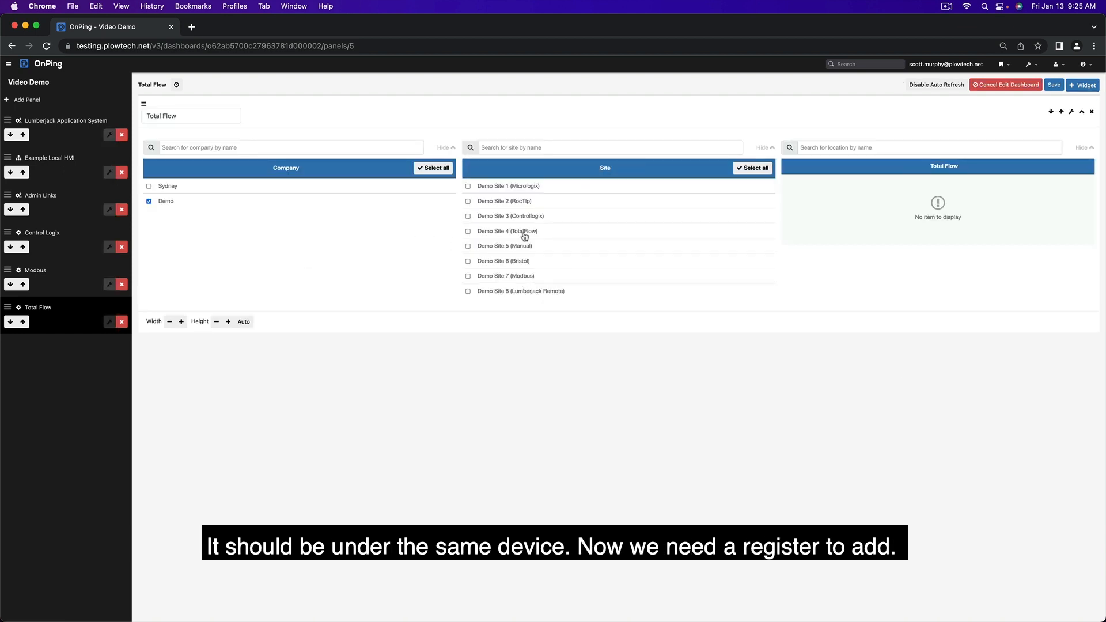
left_click(501, 230)
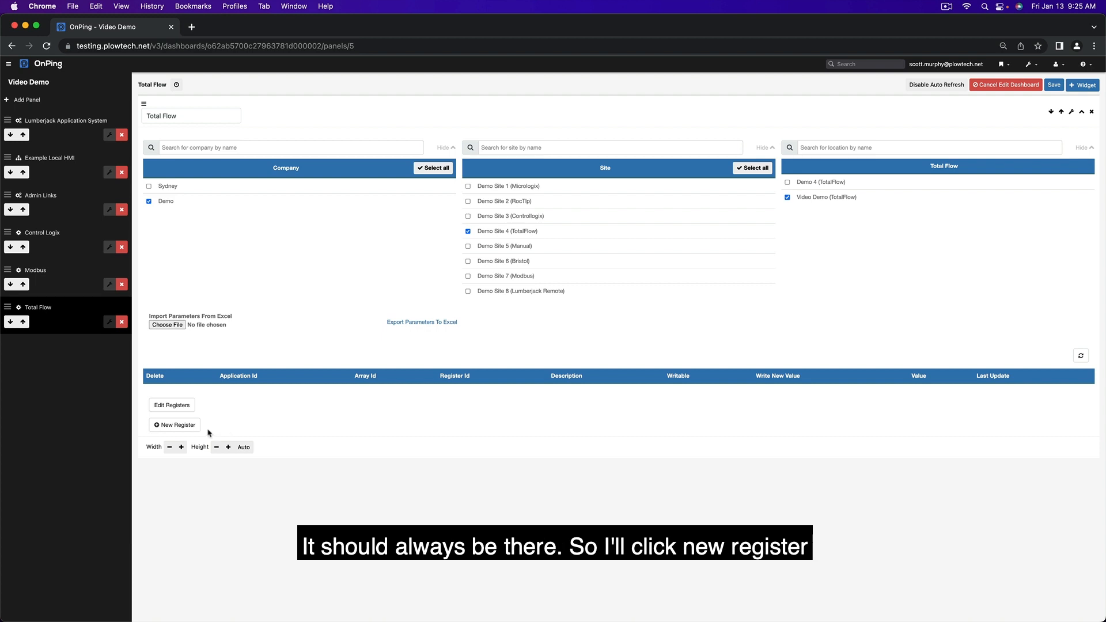
Step: Add a new register with Application Id 0, Array Id 9 and data type Word32 to the Video Demo (TotalFlow) location
left_click(183, 429)
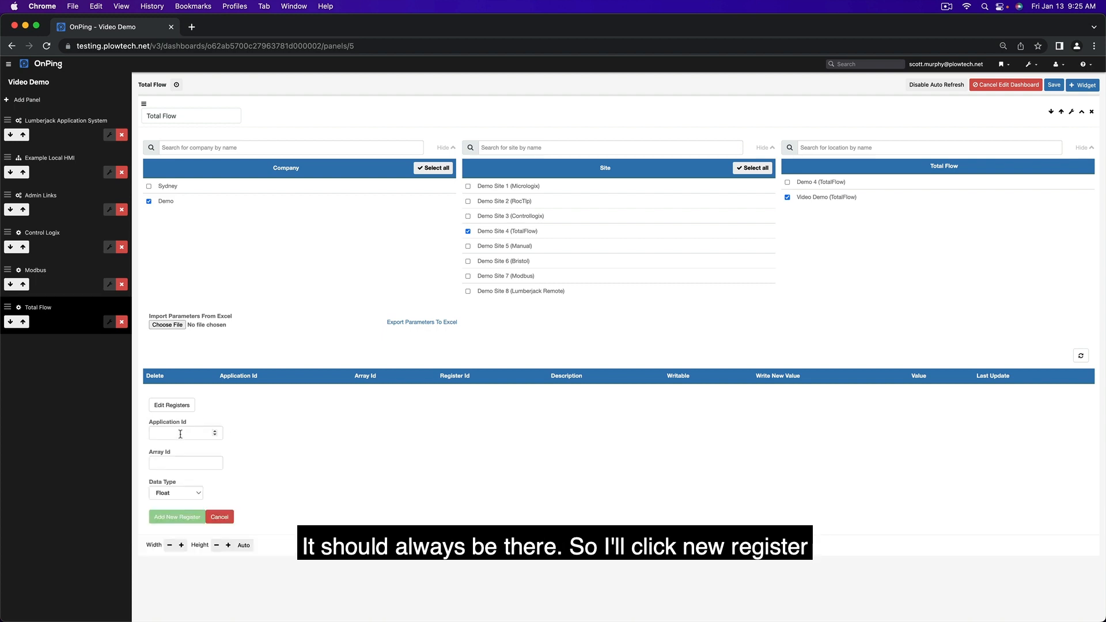
left_click(180, 435)
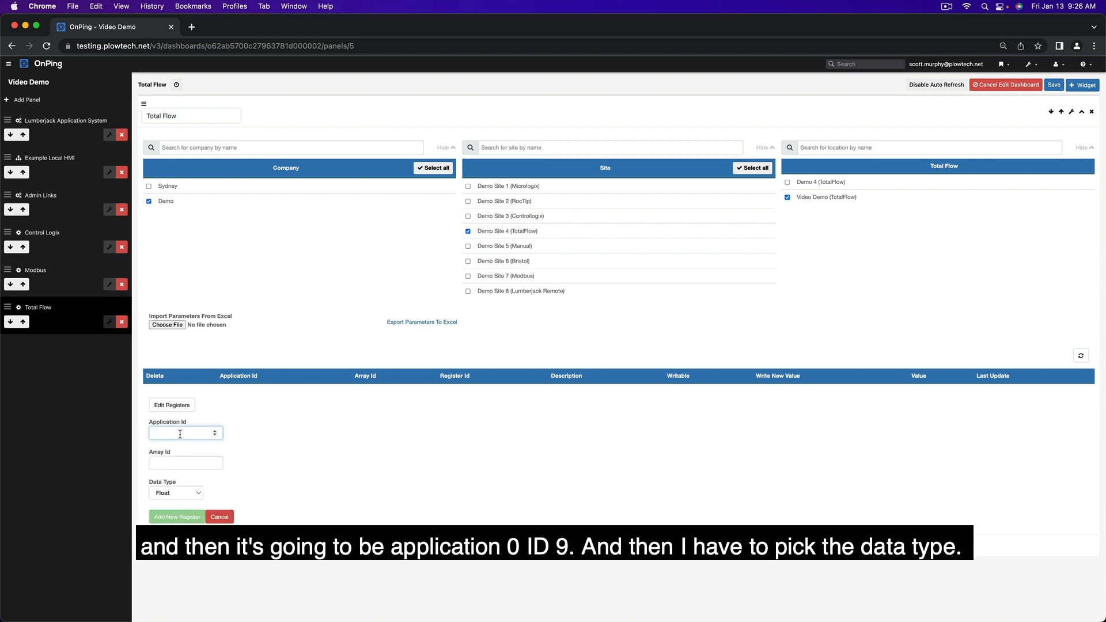
left_click(176, 462)
type("9")
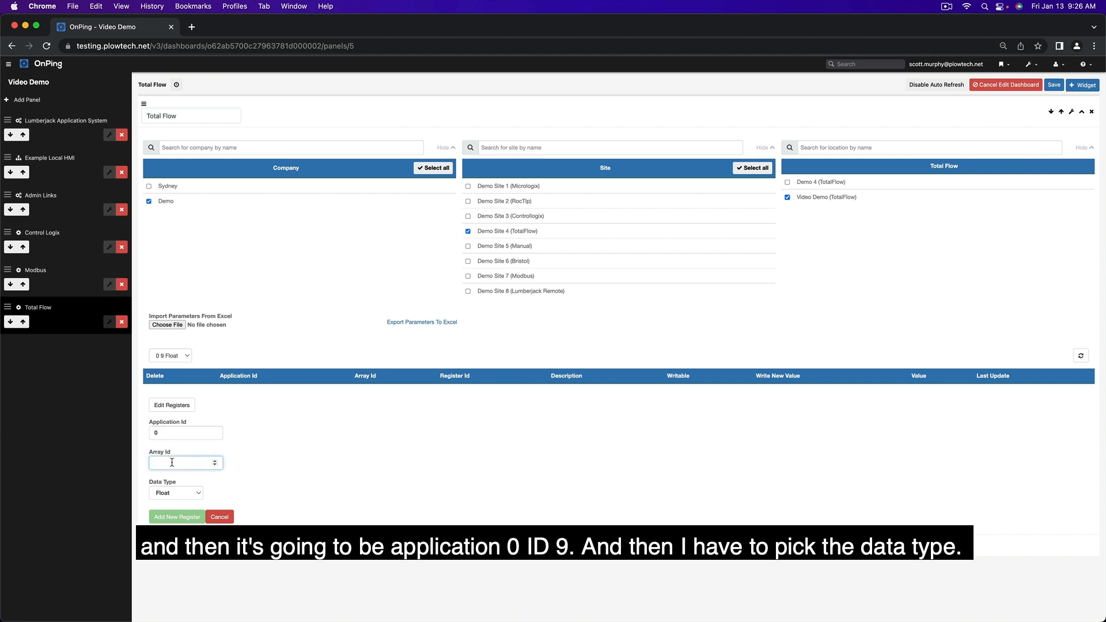
left_click(174, 494)
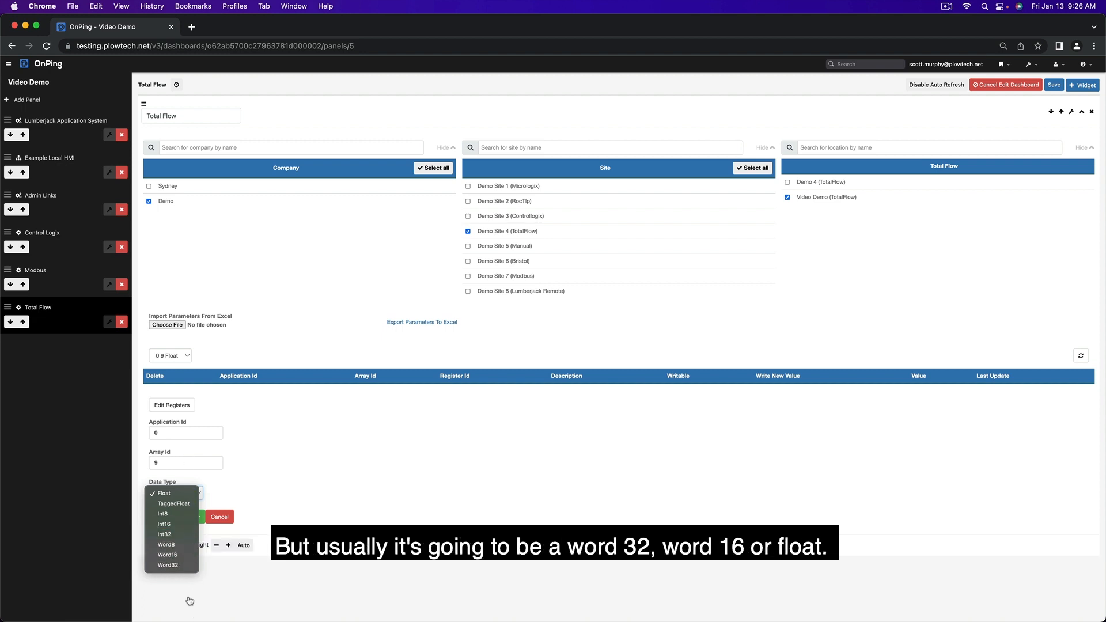
left_click(177, 566)
left_click(186, 517)
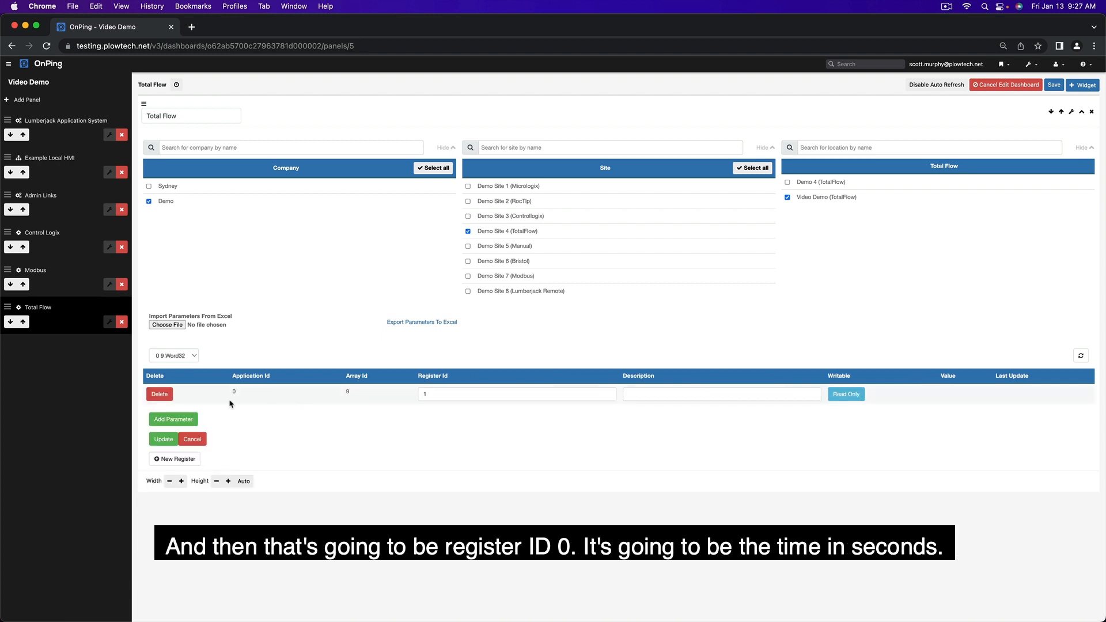
Step: Set the parameter's Register Id to 0 and its description to "Time in seconds (Epoch)", and update the registers
double_click(456, 390)
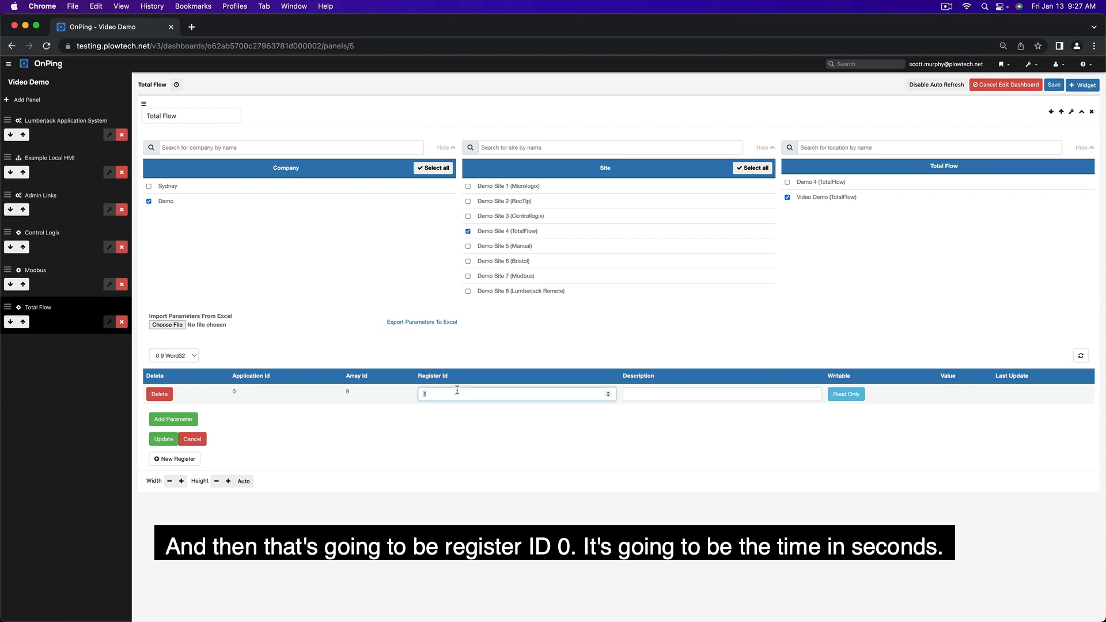
type("0")
left_click(634, 393)
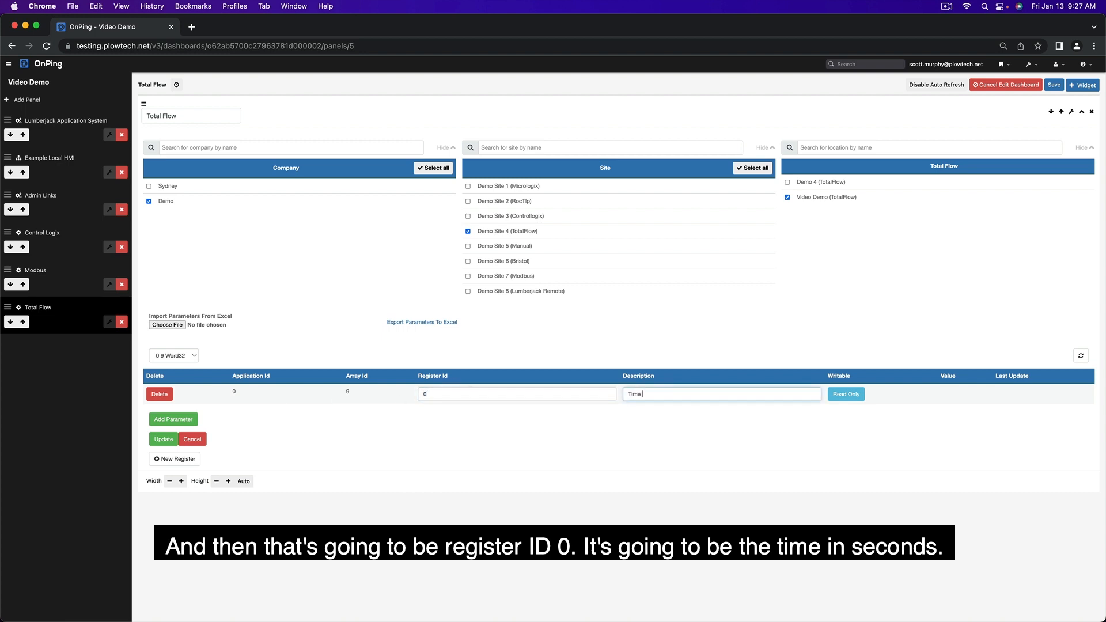
type("Time in seconds (Ep")
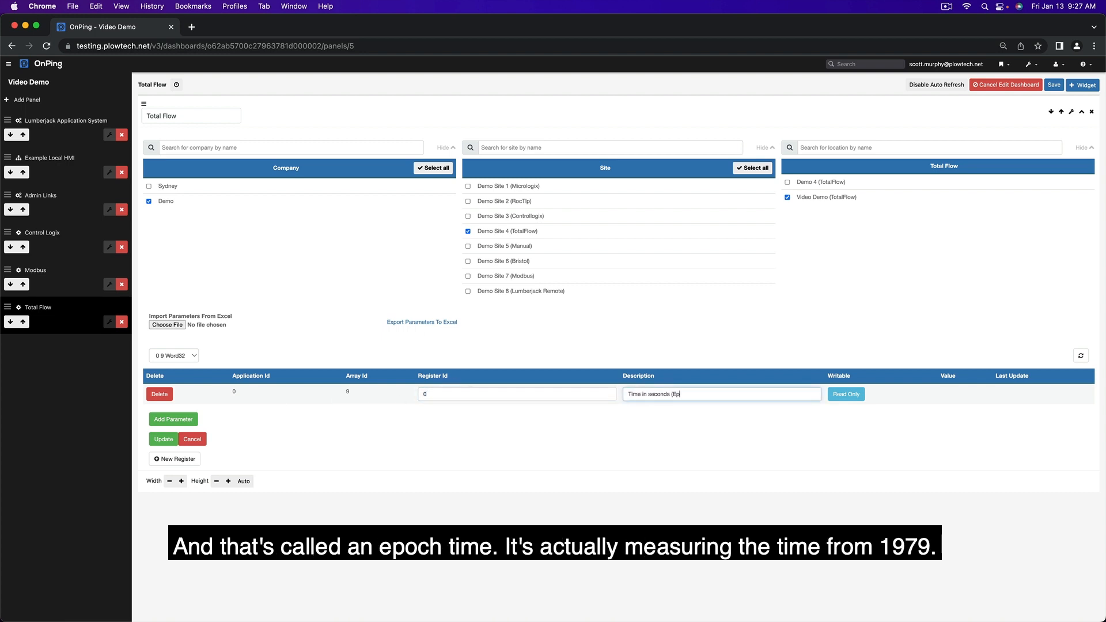
type("och")
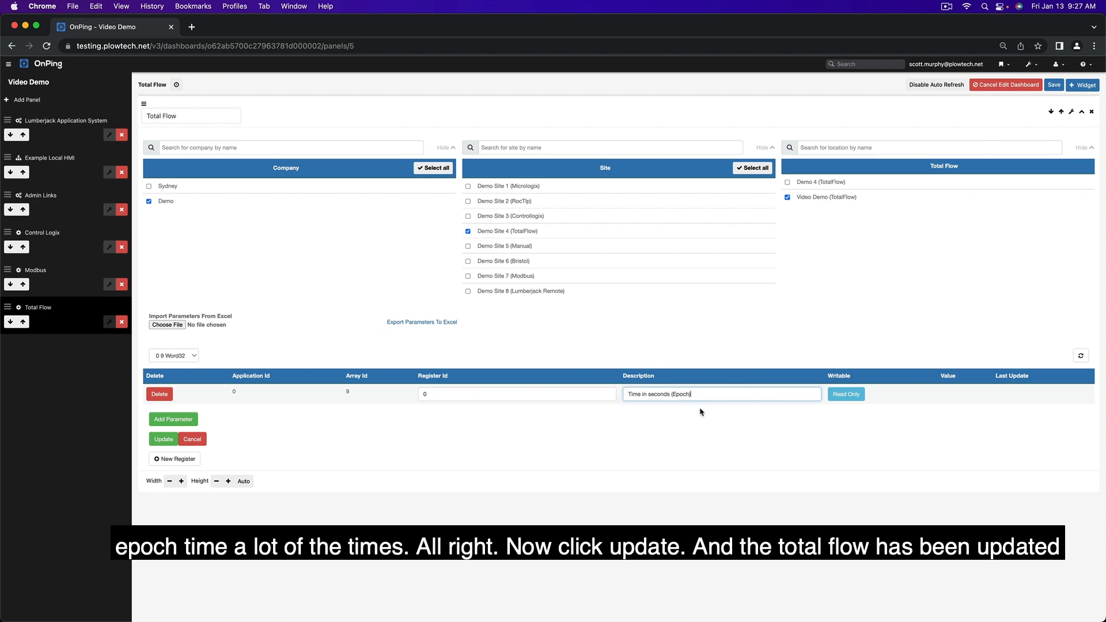
left_click(156, 441)
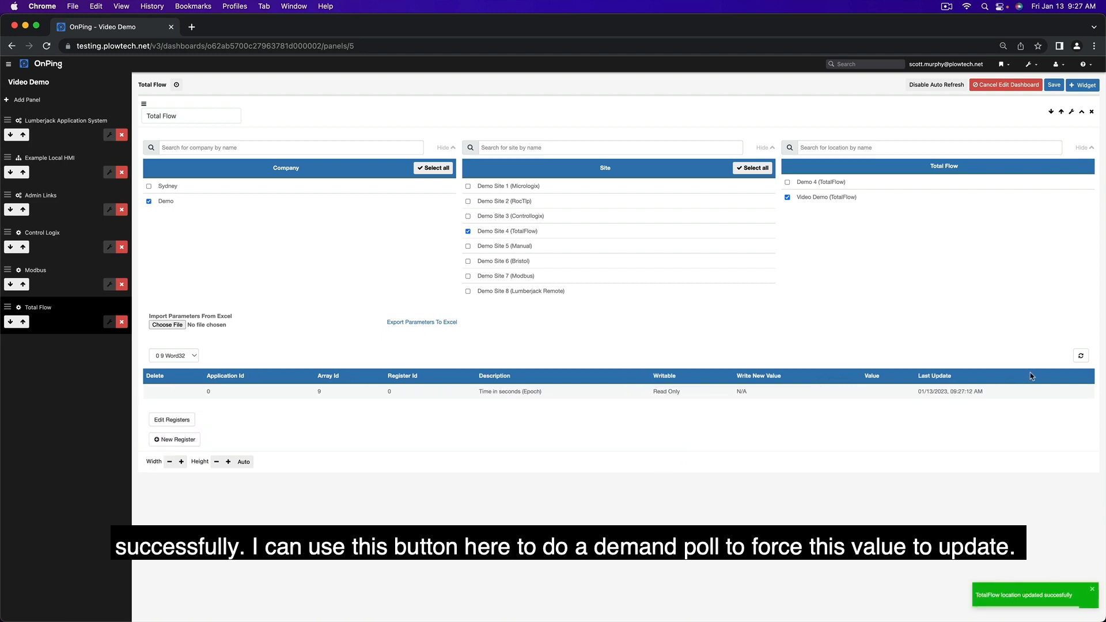
Step: Force a demand poll of the register value and save the dashboard edits
left_click(1083, 361)
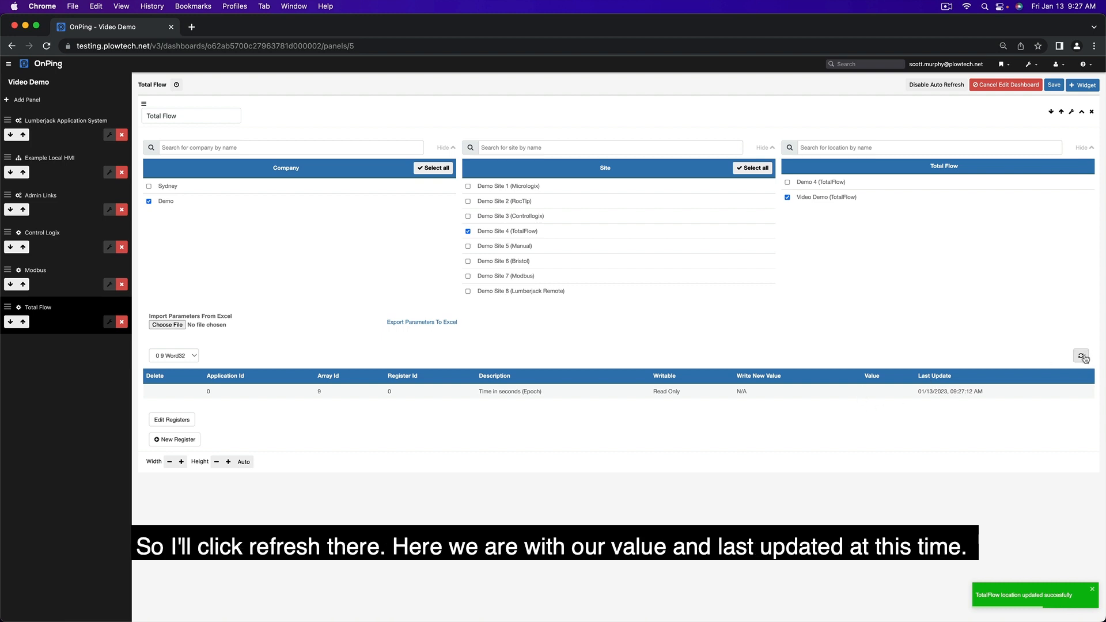
left_click(1083, 359)
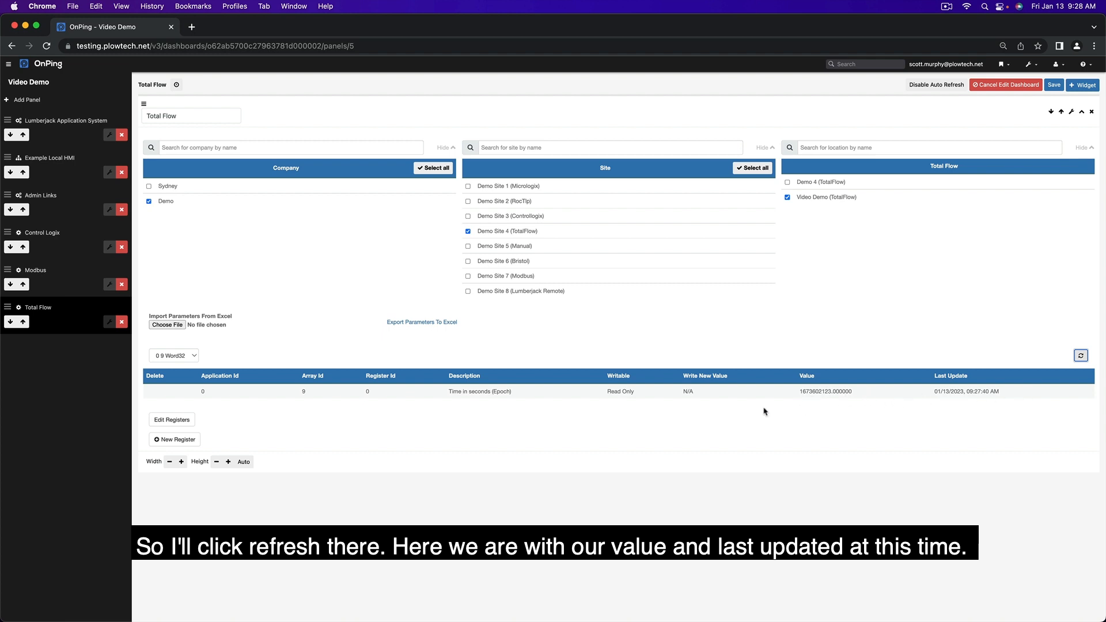
left_click(1054, 85)
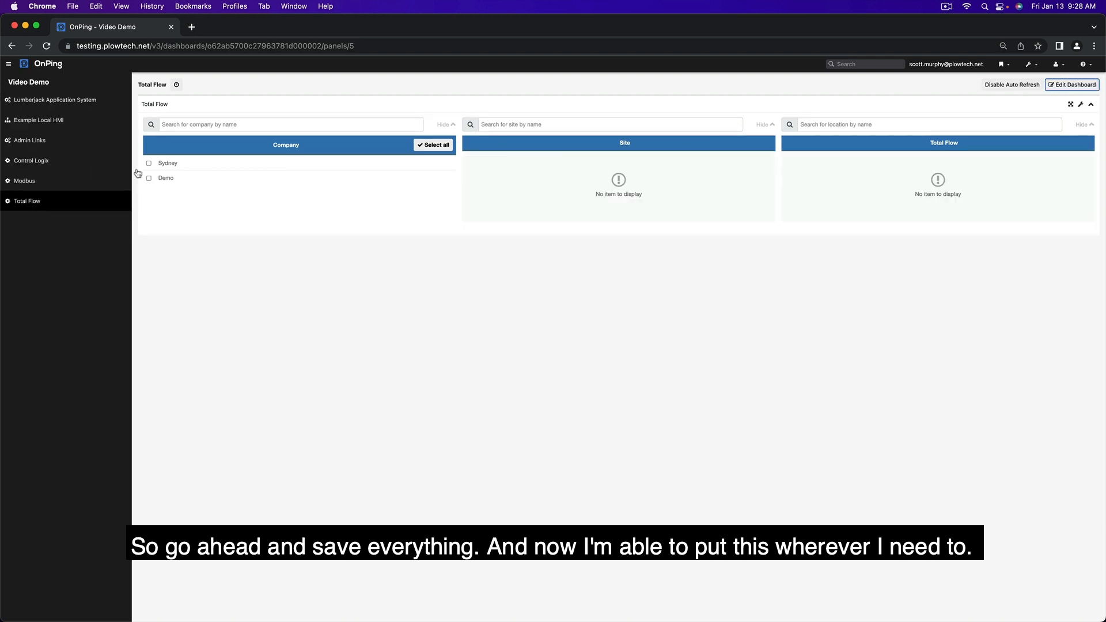
Step: Open the xtss example HMI on the Example Local HMI panel for editing and start adding an indicator
left_click(43, 121)
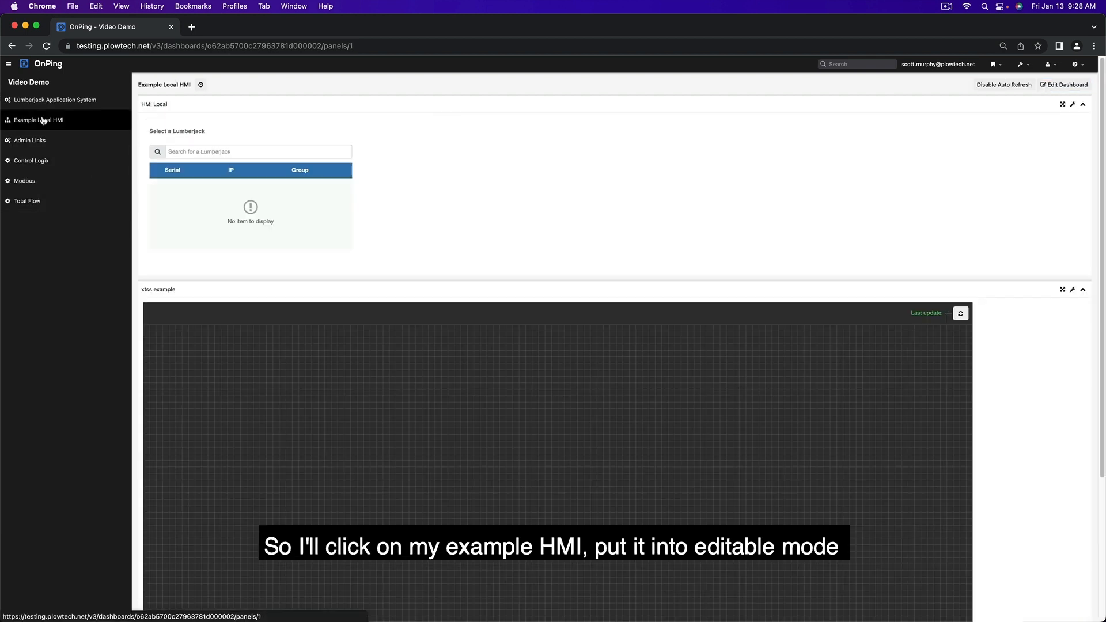
scroll(647, 358, "down", 3)
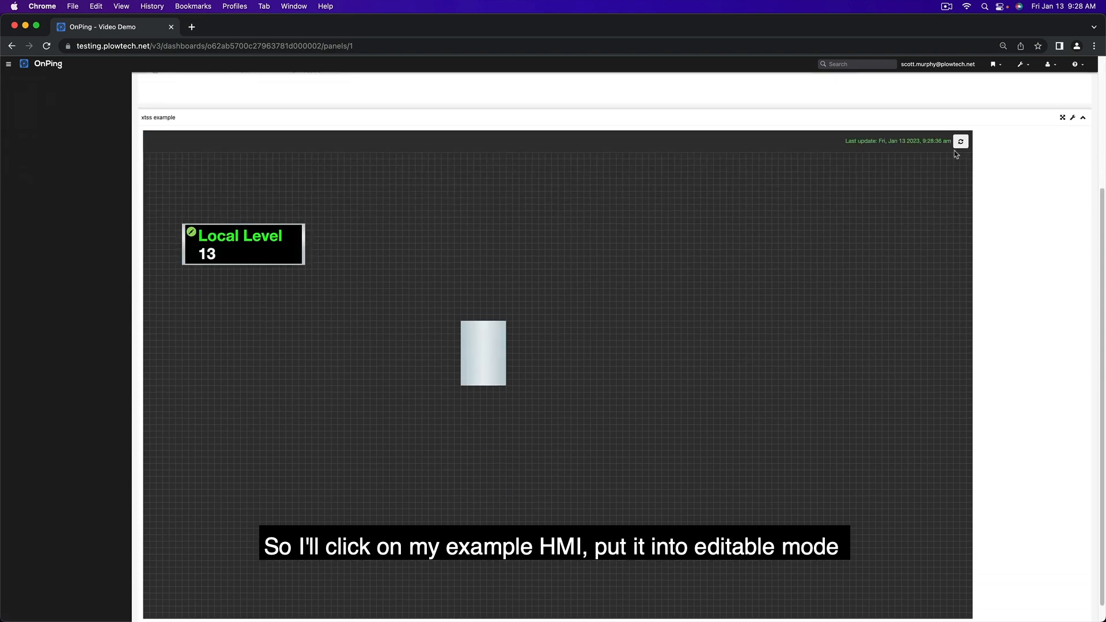
left_click(1086, 117)
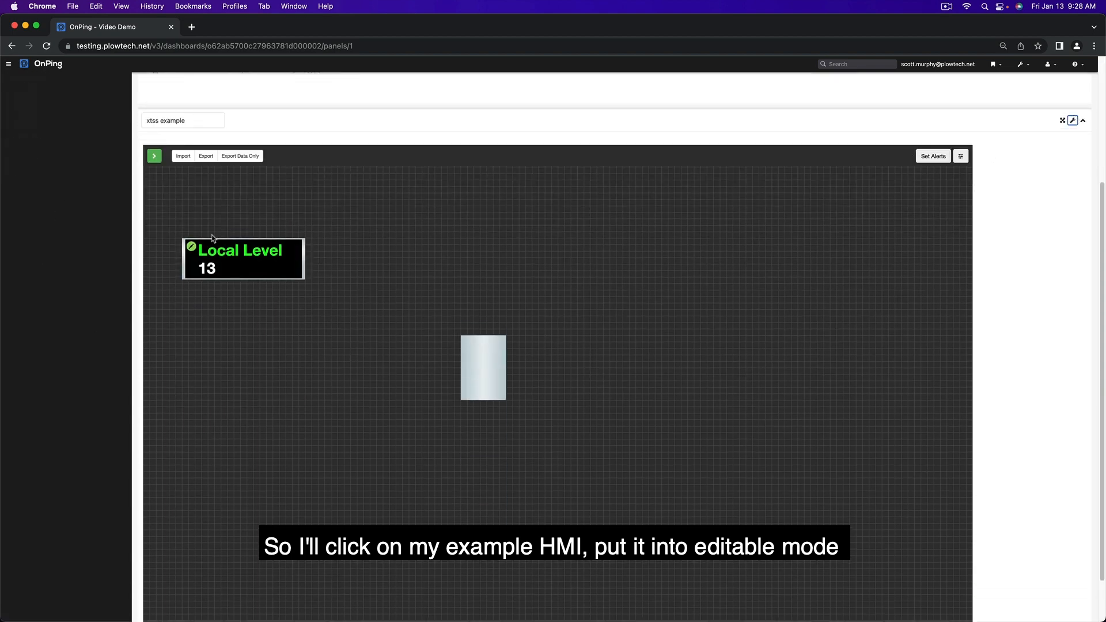
left_click(154, 159)
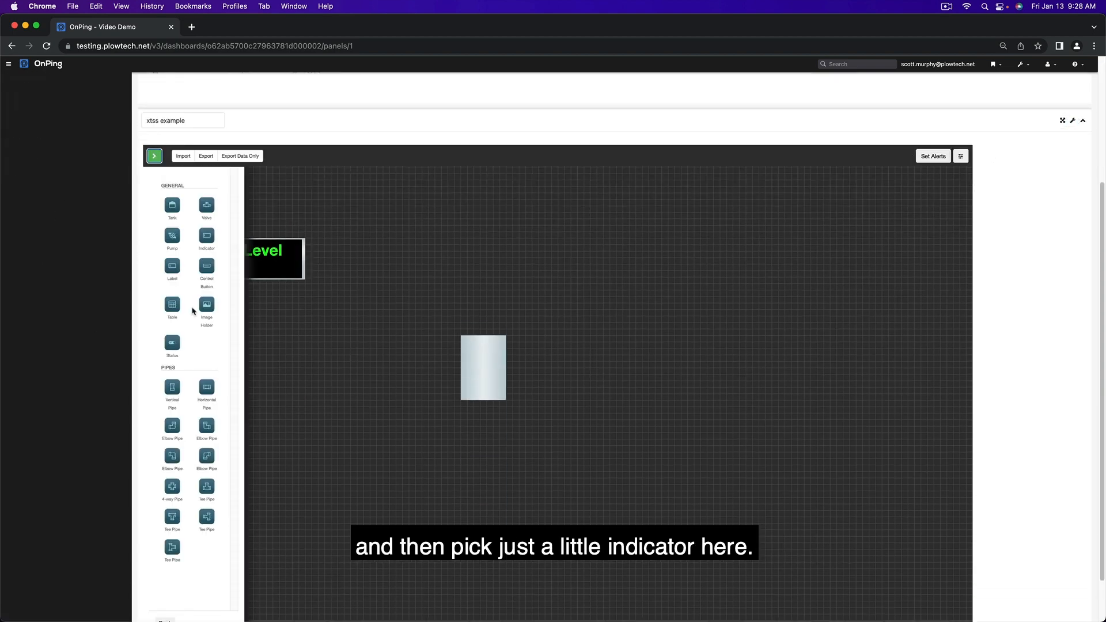
left_click(205, 240)
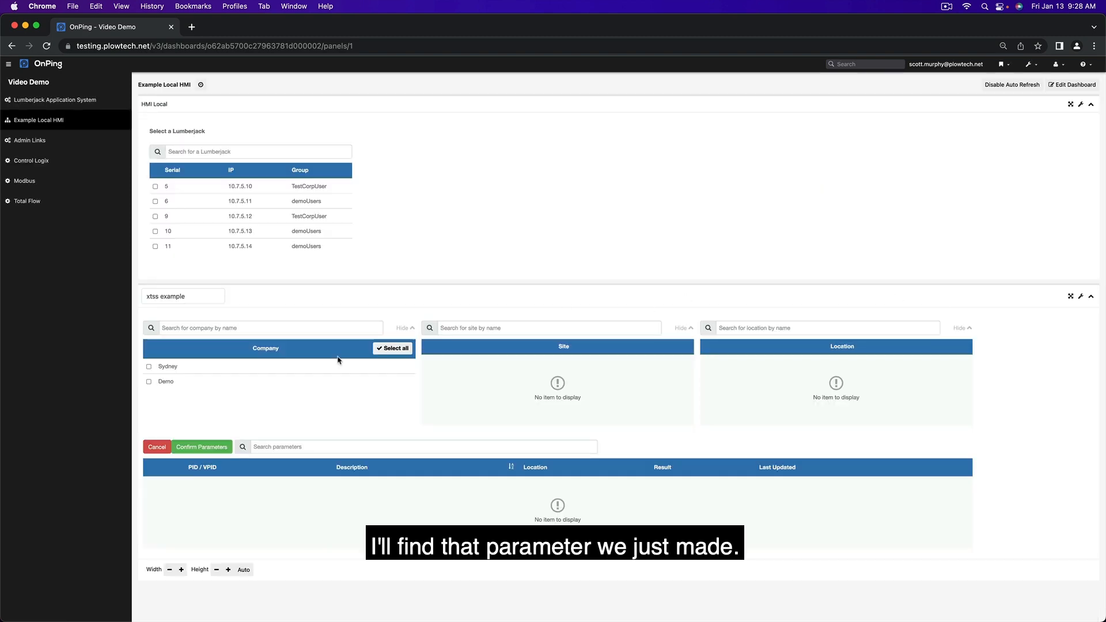
Step: Link the indicator to the "Time in seconds (Epoch)" parameter of Video Demo (TotalFlow) under Demo, Demo Site 4 (TotalFlow)
left_click(193, 384)
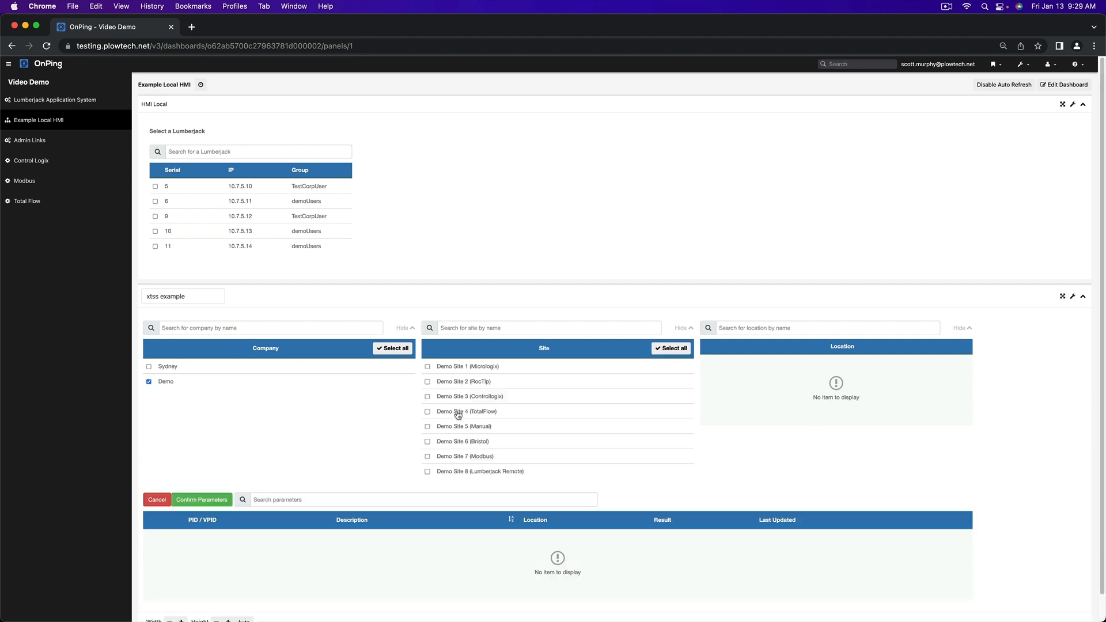
left_click(455, 413)
left_click(755, 384)
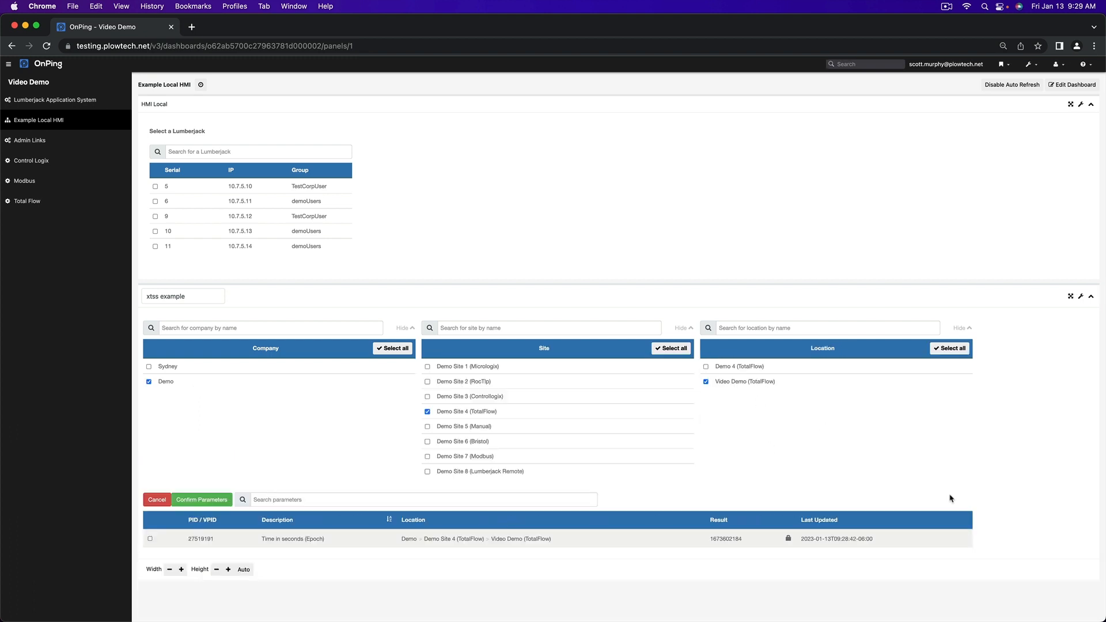
left_click(150, 539)
left_click(203, 500)
Step: Title the indicator "Time in Seconds", save it, and place it on the canvas beside the Local Level indicator
scroll(882, 389, "down", 1)
left_click(882, 386)
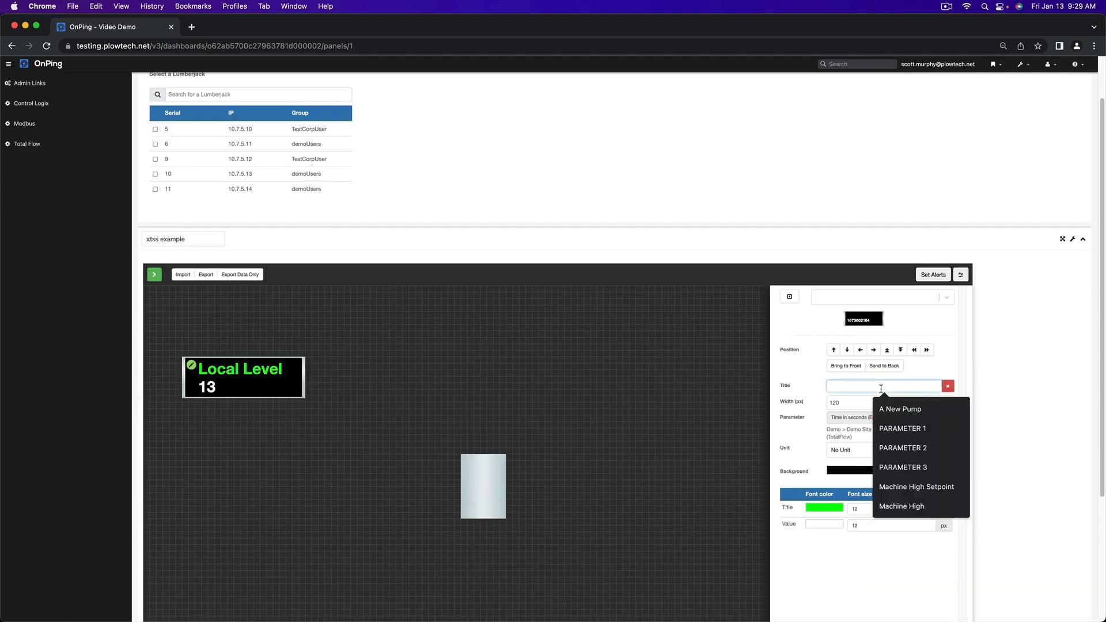
type("Time in Seconds")
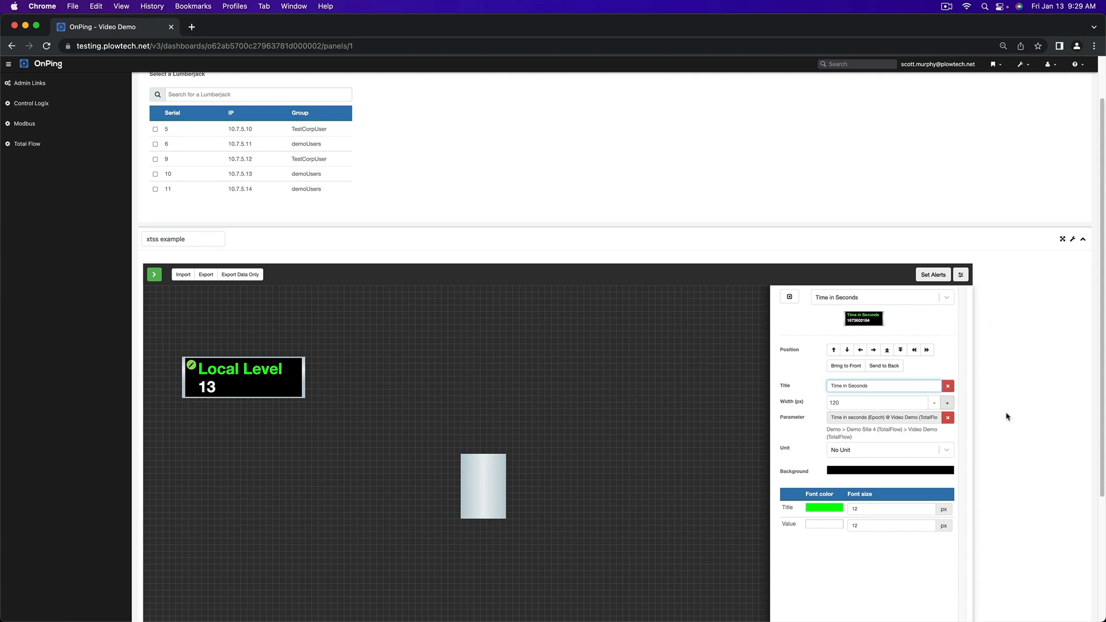
scroll(1010, 439, "down", 3)
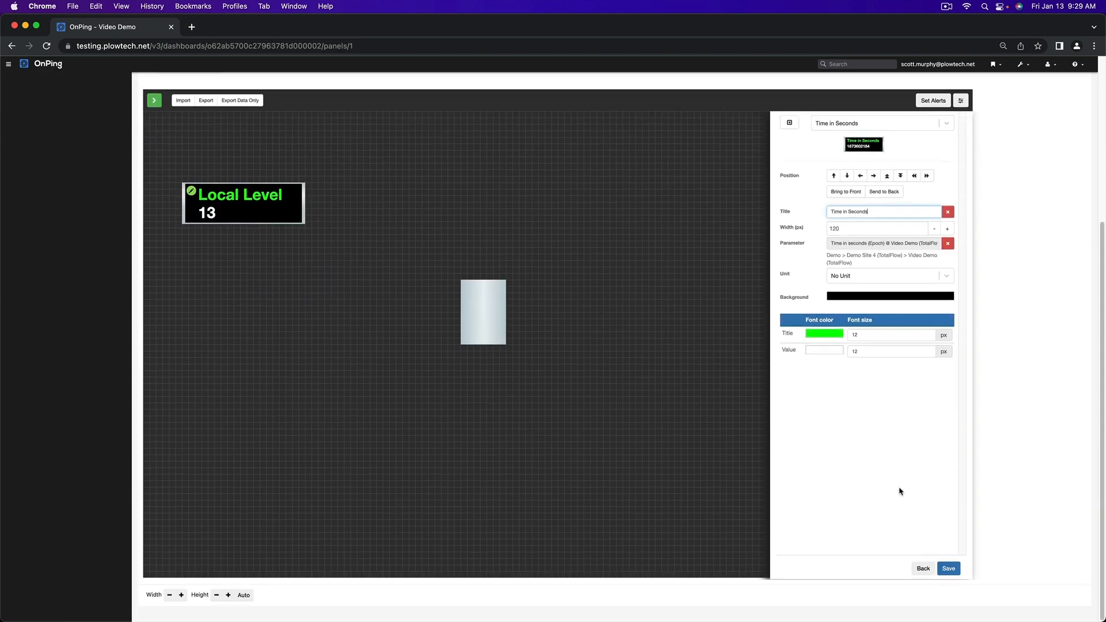
left_click(945, 567)
left_click_drag(207, 136, 439, 212)
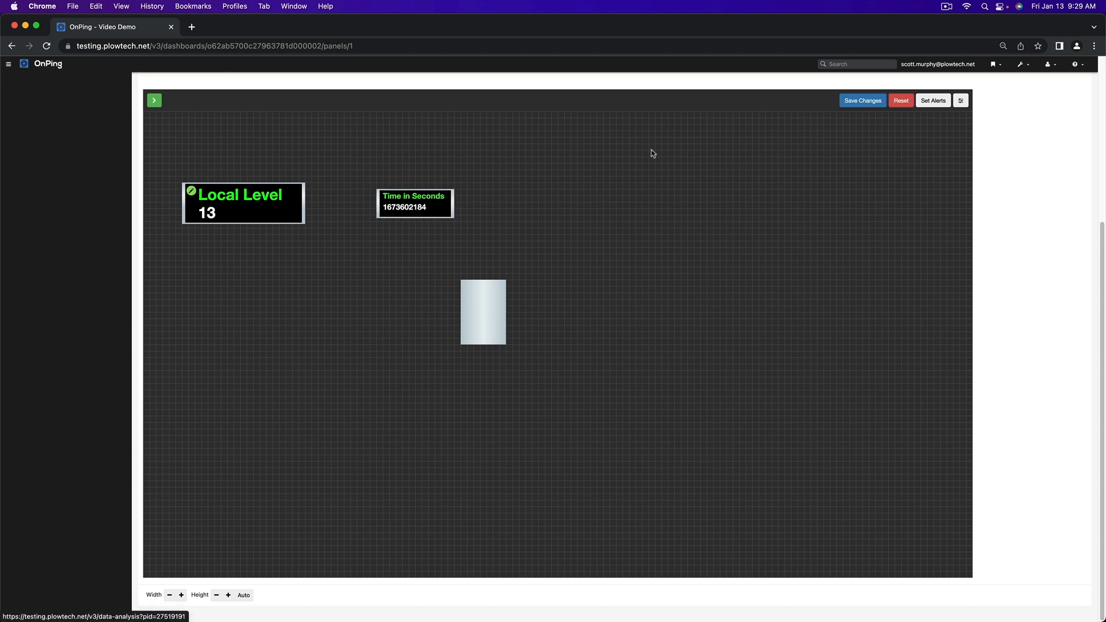